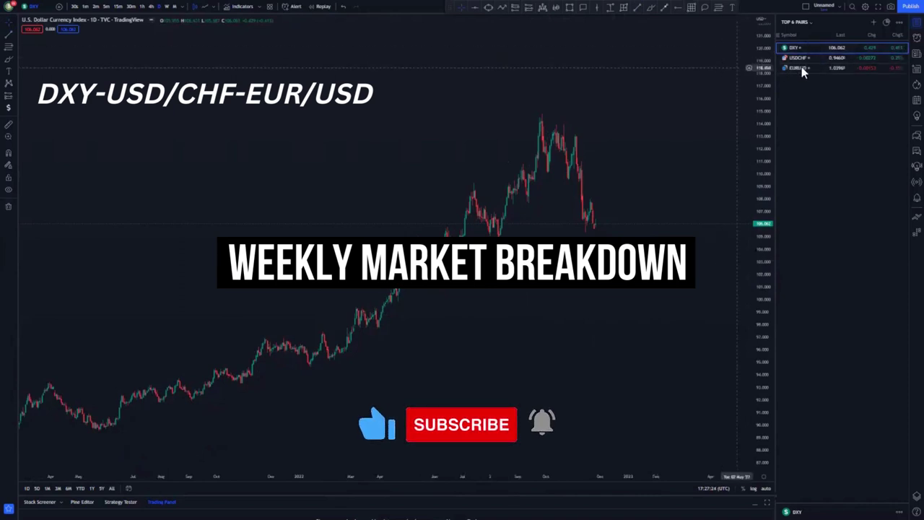
# - Draw a rising yellow trend line under the daily DXY lows from February to mid-November 2022
pyautogui.moveTo(636, 263); pyautogui.dragTo(591, 223)
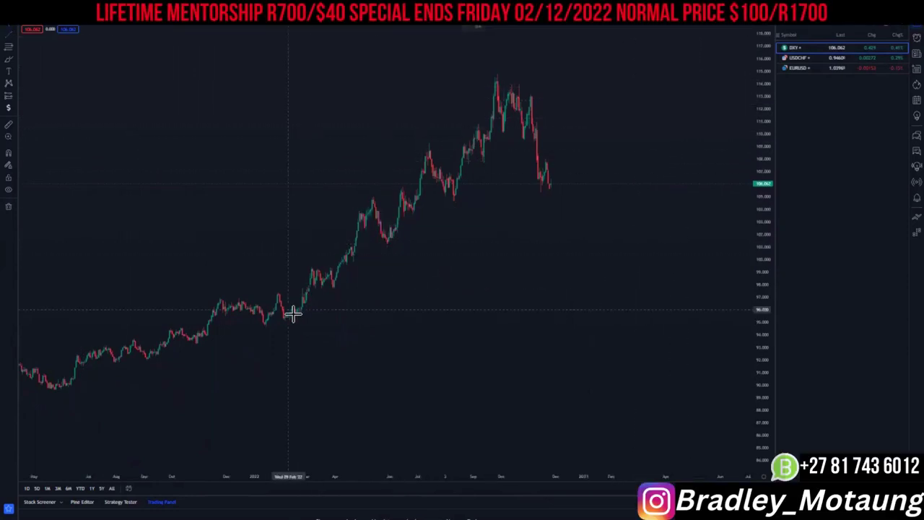
pyautogui.moveTo(296, 316); pyautogui.dragTo(546, 154)
pyautogui.click(540, 136)
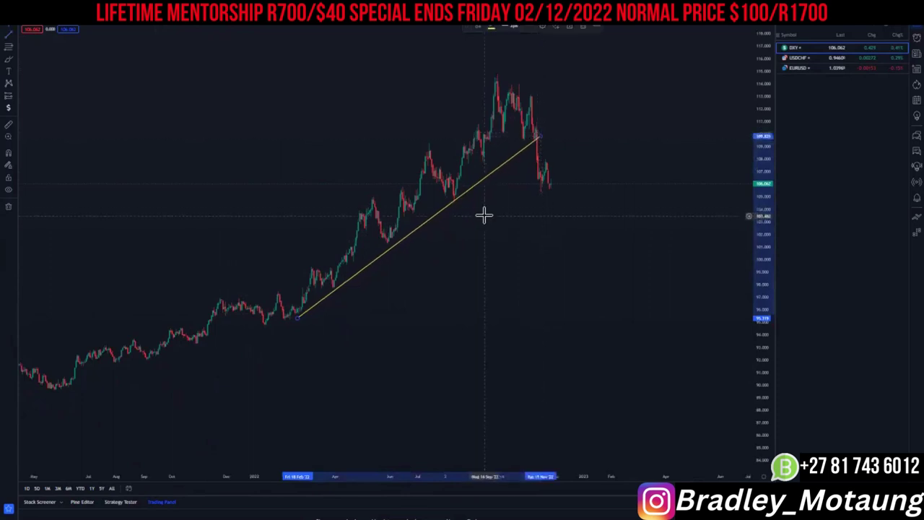
# - Circle the price drop through the rising trend line with the brush, then delete the circle
pyautogui.moveTo(495, 216); pyautogui.dragTo(530, 203)
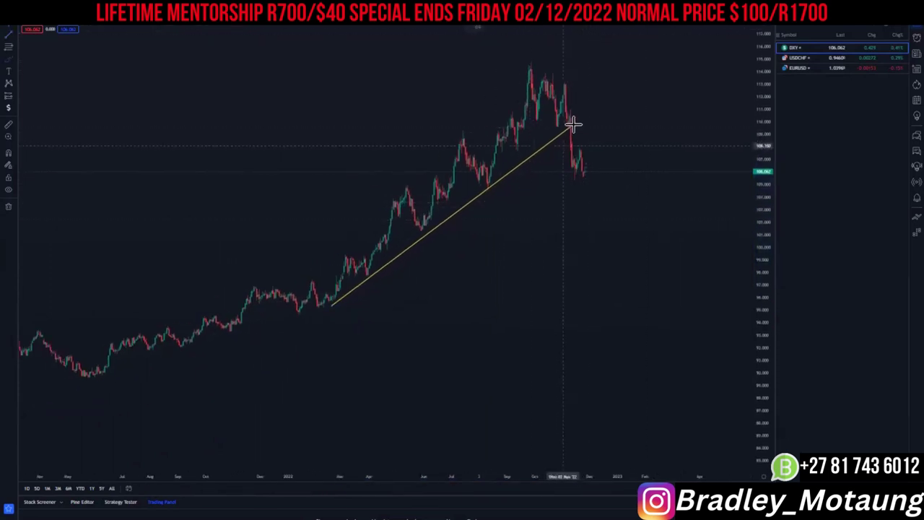
pyautogui.moveTo(553, 126)
pyautogui.mouseDown()
pyautogui.moveTo(587, 147)
pyautogui.moveTo(572, 116)
pyautogui.mouseUp()
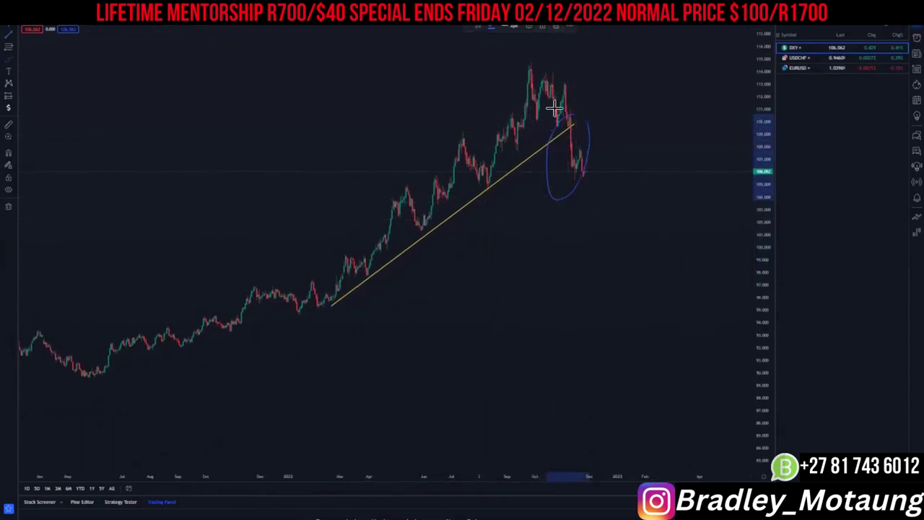
pyautogui.press('Delete')
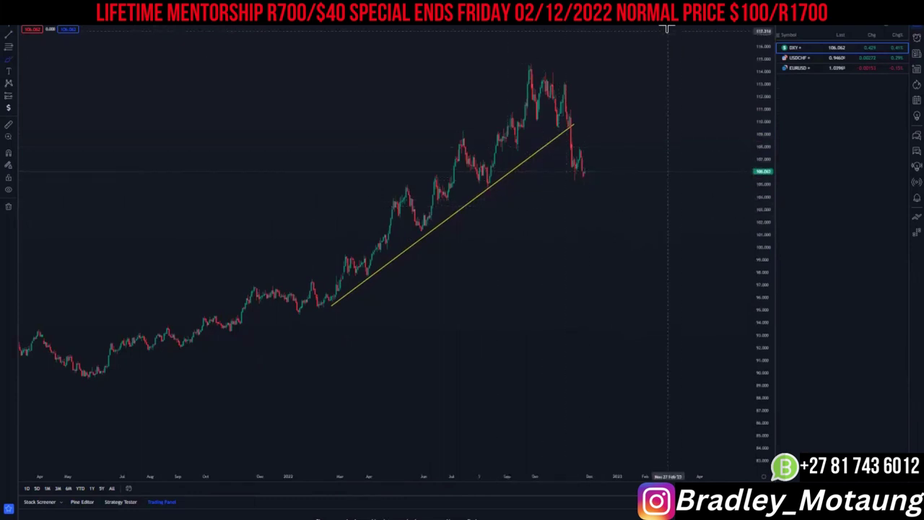
# - Place a horizontal ray at the August 2022 low, at about 104.7
pyautogui.click(488, 188)
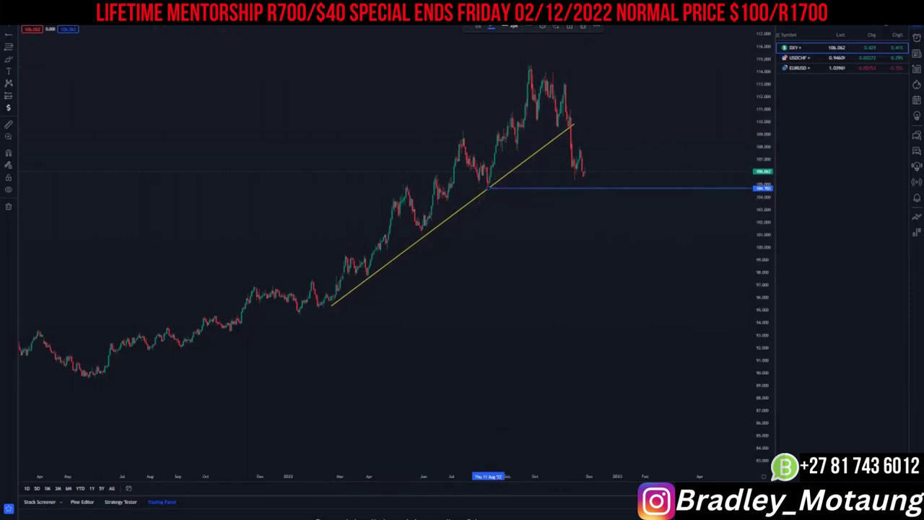
pyautogui.click(534, 18)
# - Draw projection arrows from the current price down to the horizontal ray and back up near the 2022 high
pyautogui.click(586, 168)
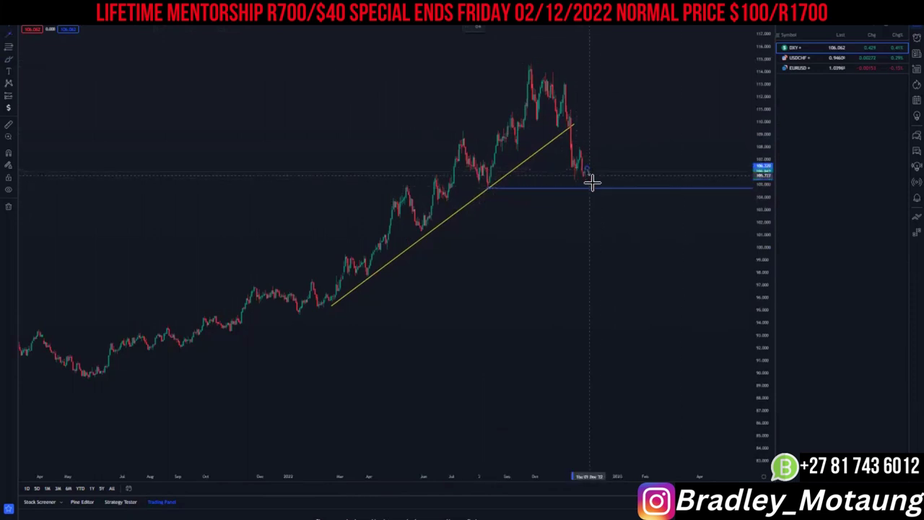
pyautogui.click(634, 165)
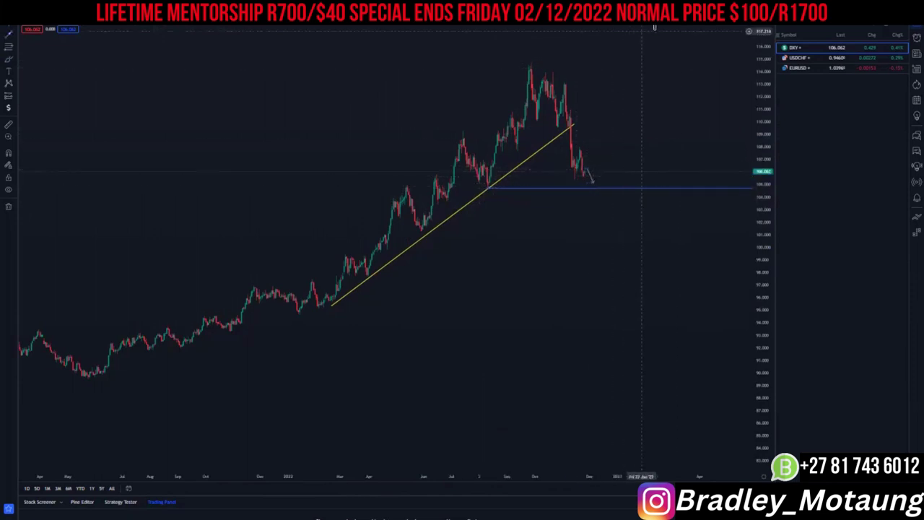
pyautogui.click(595, 187)
pyautogui.click(623, 65)
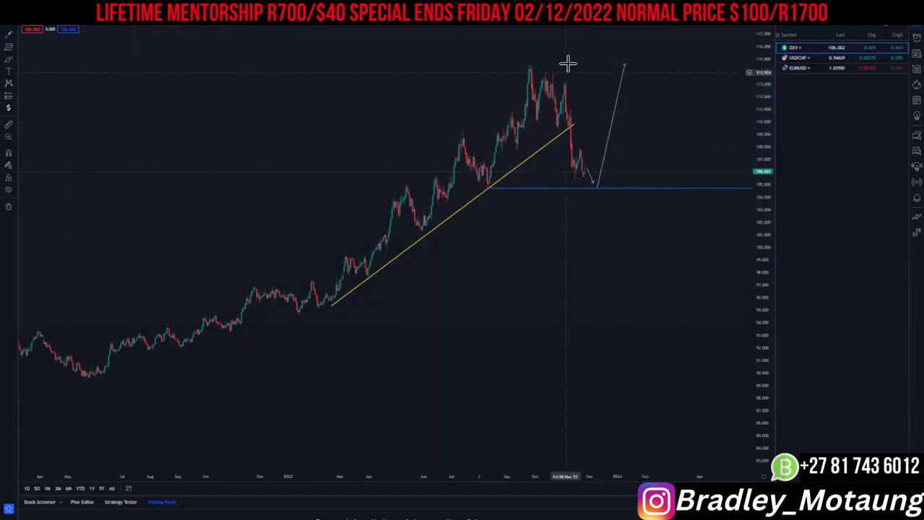
# - Circle the August low and the projected touch point on the ray, then remove the circles and both projection arrows
pyautogui.moveTo(506, 175)
pyautogui.mouseDown()
pyautogui.moveTo(495, 197)
pyautogui.moveTo(499, 179)
pyautogui.mouseUp()
pyautogui.moveTo(589, 177); pyautogui.dragTo(597, 181)
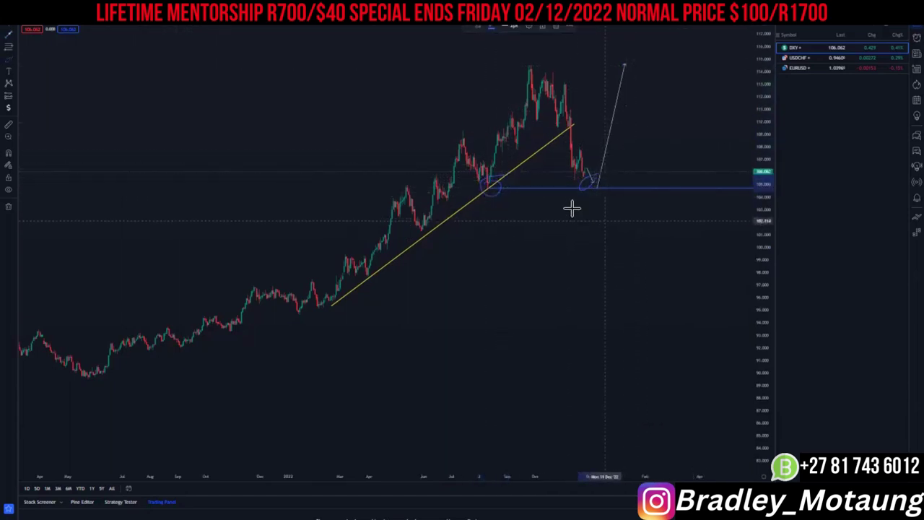
pyautogui.hotkey('ctrl', 'z')
pyautogui.hotkey('ctrl', 'z')
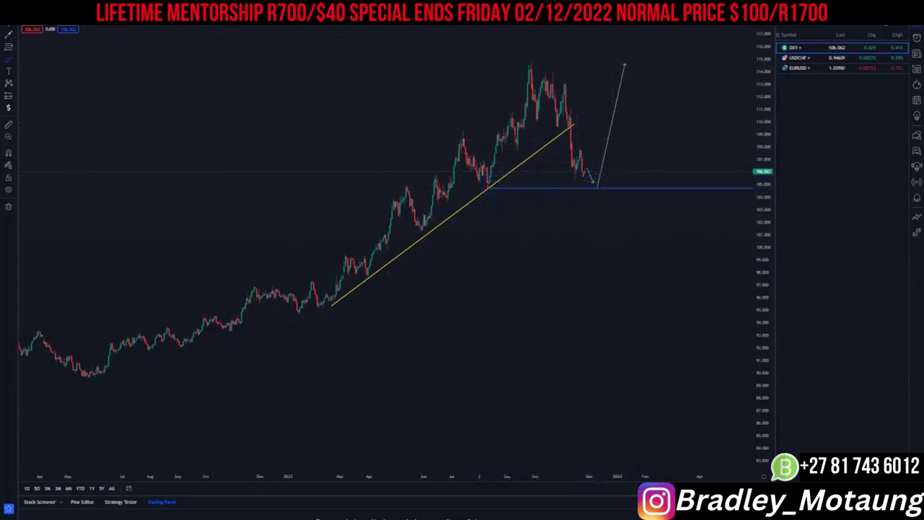
pyautogui.click(606, 159)
pyautogui.press('Delete')
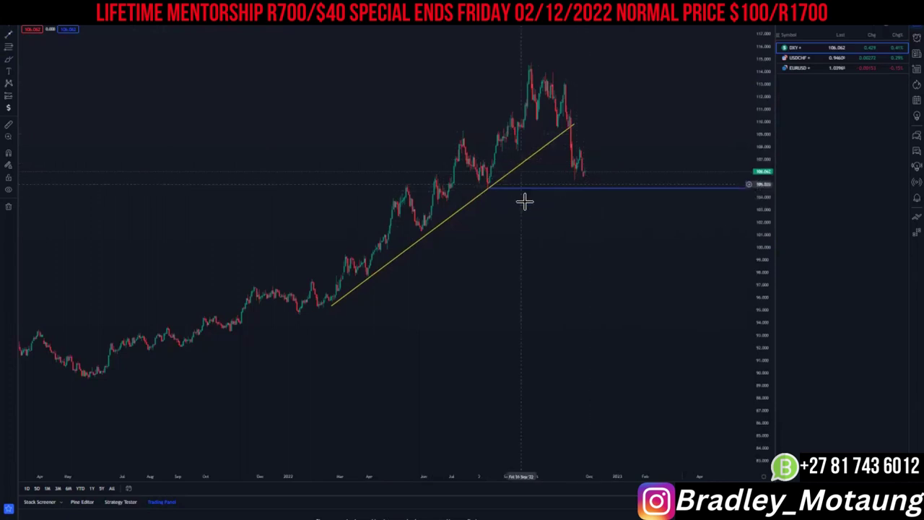
# - Place a second horizontal ray at the February 2022 low, at about 95.3
pyautogui.click(326, 303)
pyautogui.scroll(-2, 404, 329)
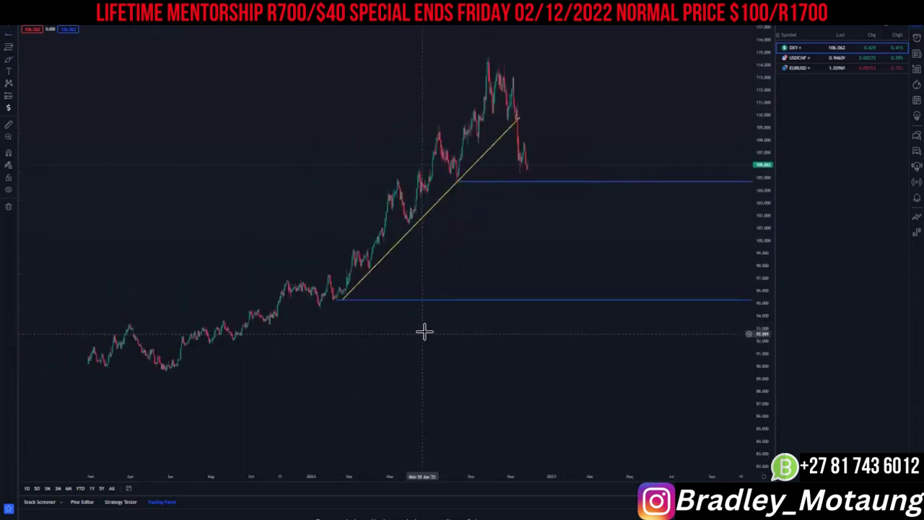
pyautogui.scroll(-2, 425, 332)
# - Delete the long yellow trend line running from the February low to November
pyautogui.moveTo(764, 111); pyautogui.dragTo(766, 205)
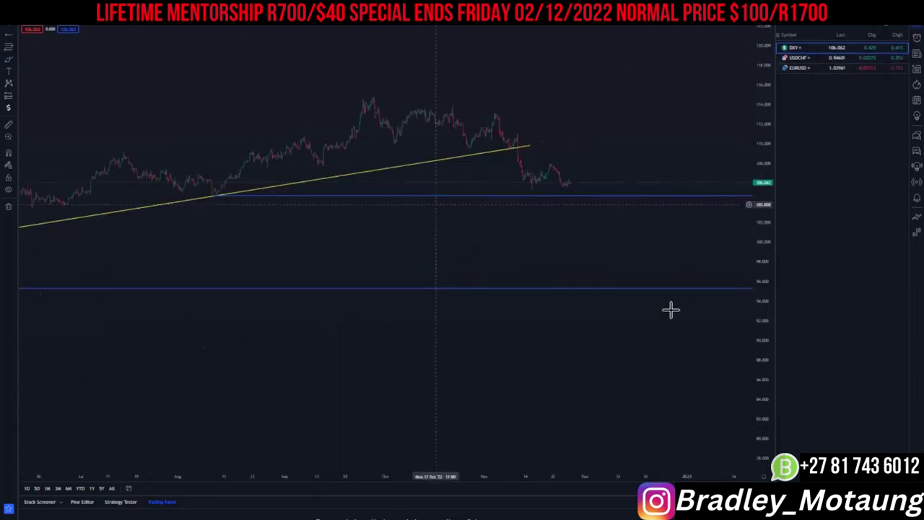
pyautogui.moveTo(763, 256); pyautogui.dragTo(763, 80)
pyautogui.moveTo(417, 265); pyautogui.dragTo(458, 310)
pyautogui.scroll(-4, 458, 310)
pyautogui.moveTo(547, 246); pyautogui.dragTo(460, 265)
pyautogui.scroll(-5, 478, 313)
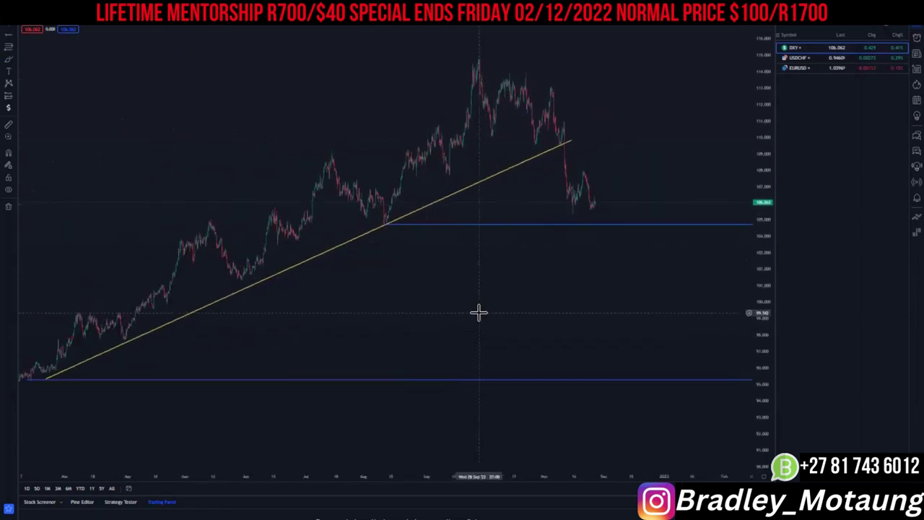
pyautogui.scroll(3, 509, 306)
pyautogui.click(502, 196)
pyautogui.press('Delete')
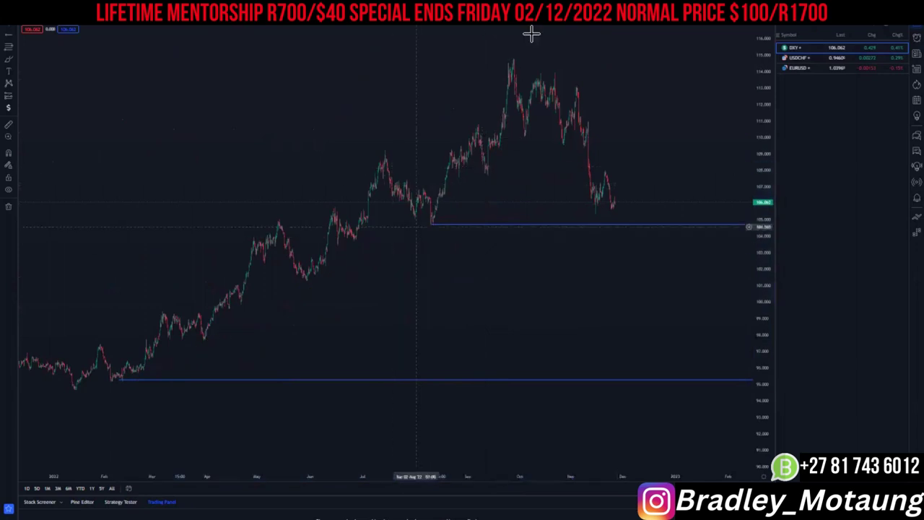
# - Draw two rising yellow trend lines, one from the July high to the September high, one under the August to October lows
pyautogui.click(384, 151)
pyautogui.click(536, 51)
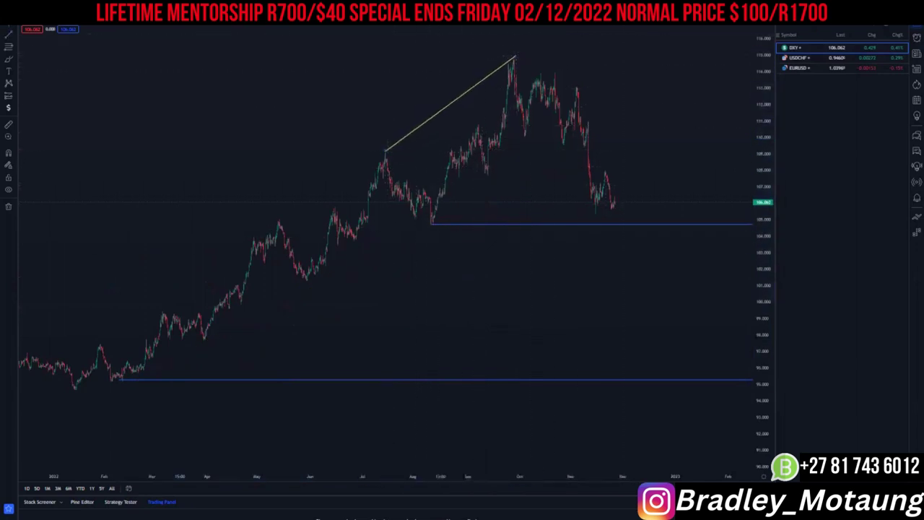
pyautogui.click(431, 224)
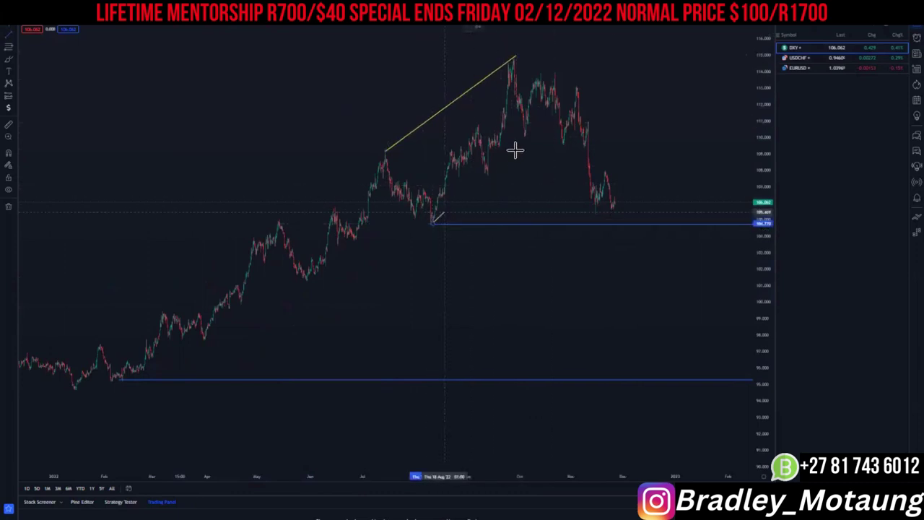
pyautogui.click(541, 126)
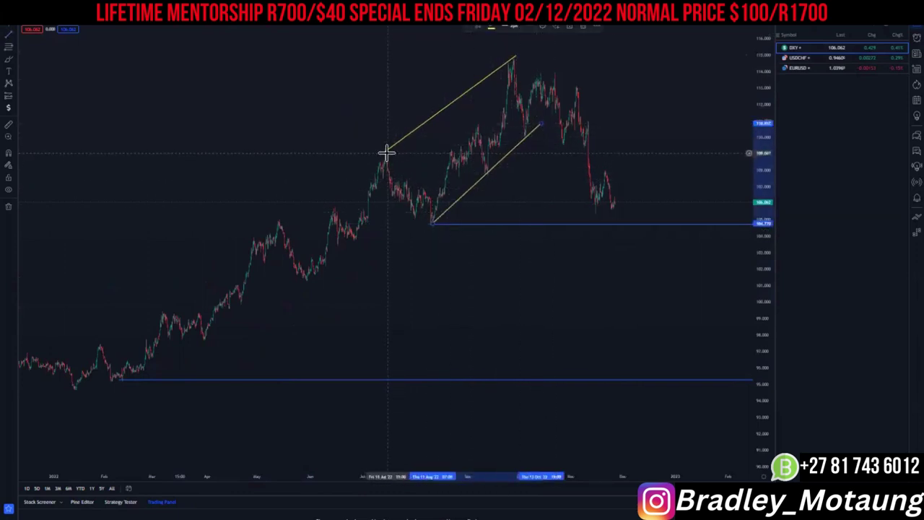
# - Move the upper trend line's start down to about 107.5 in mid-July and fine-tune the lower line's end point
pyautogui.moveTo(386, 152); pyautogui.dragTo(390, 179)
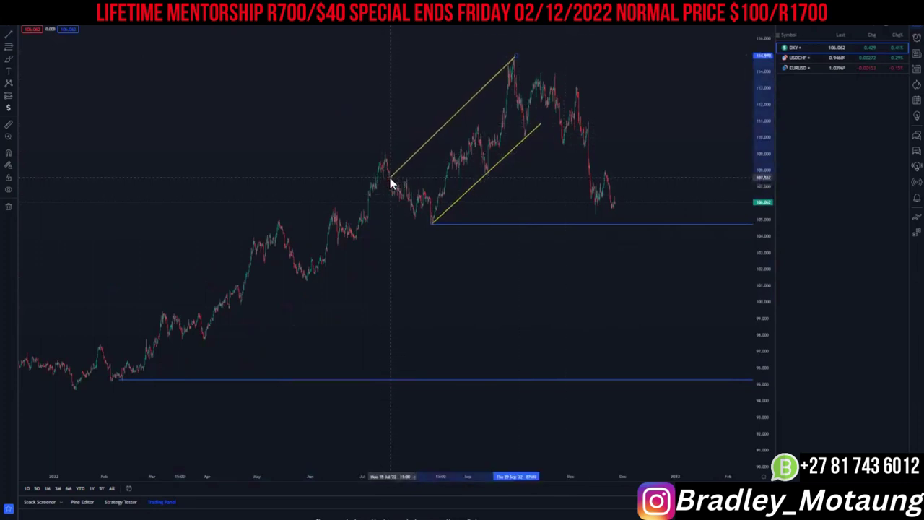
pyautogui.moveTo(540, 127); pyautogui.dragTo(542, 121)
pyautogui.click(544, 159)
# - Sketch freehand projected price paths beyond the latest DXY candles with the brush, then undo the strokes
pyautogui.scroll(4, 545, 256)
pyautogui.scroll(-3, 527, 264)
pyautogui.scroll(-1, 528, 263)
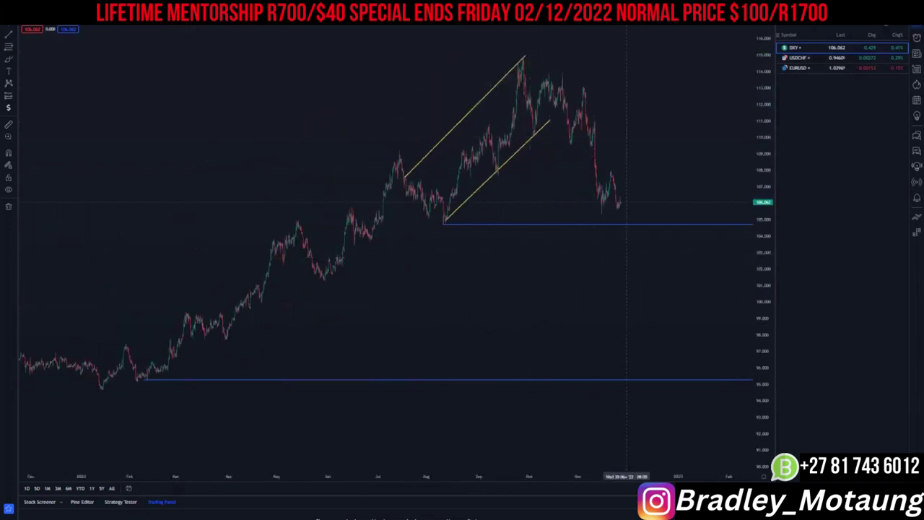
pyautogui.moveTo(625, 198)
pyautogui.mouseDown()
pyautogui.moveTo(625, 225)
pyautogui.moveTo(651, 261)
pyautogui.mouseUp()
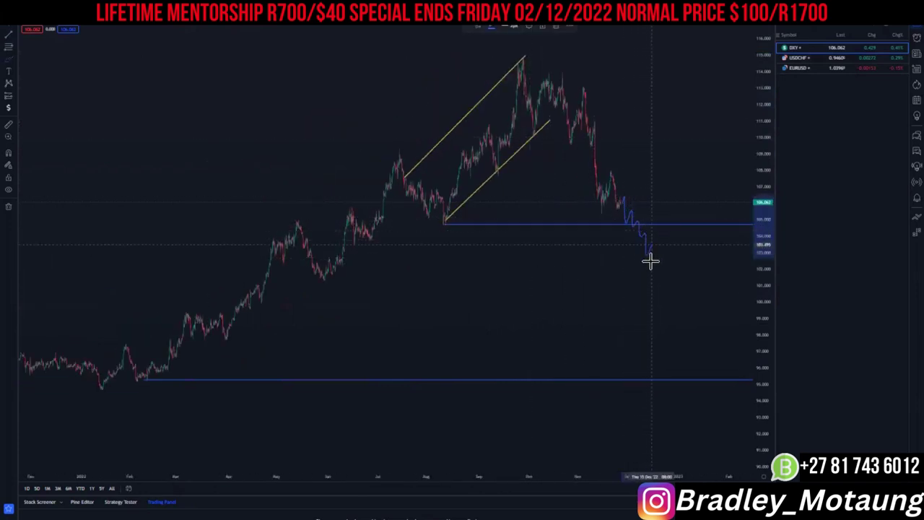
pyautogui.moveTo(586, 88); pyautogui.dragTo(652, 223)
pyautogui.moveTo(571, 144)
pyautogui.mouseDown()
pyautogui.moveTo(635, 261)
pyautogui.moveTo(673, 207)
pyautogui.moveTo(713, 103)
pyautogui.mouseUp()
pyautogui.hotkey('ctrl', 'z')
pyautogui.hotkey('ctrl', 'z')
pyautogui.hotkey('ctrl', 'z')
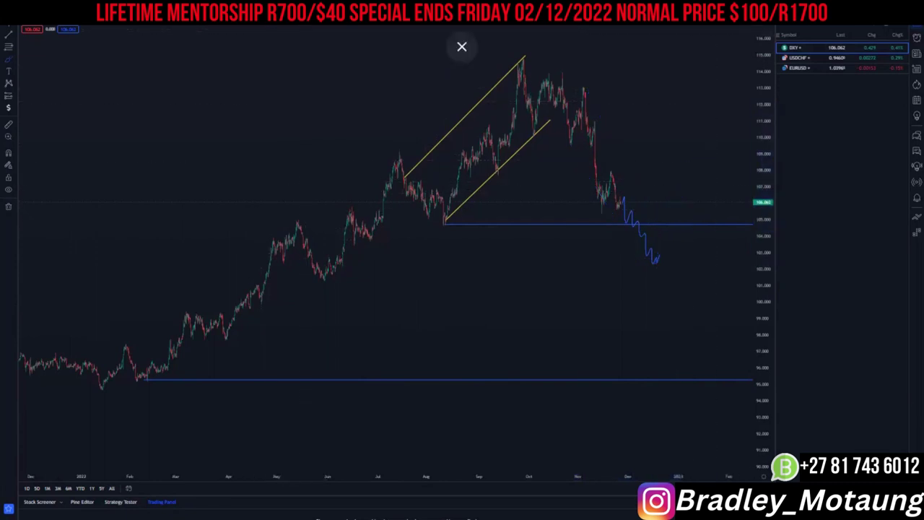
pyautogui.press('Escape')
# - Draw a falling yellow trend line across the November highs, starting at about 113.3 and extending just past the current price
pyautogui.moveTo(190, 30); pyautogui.dragTo(127, 34)
pyautogui.scroll(-2, 187, 37)
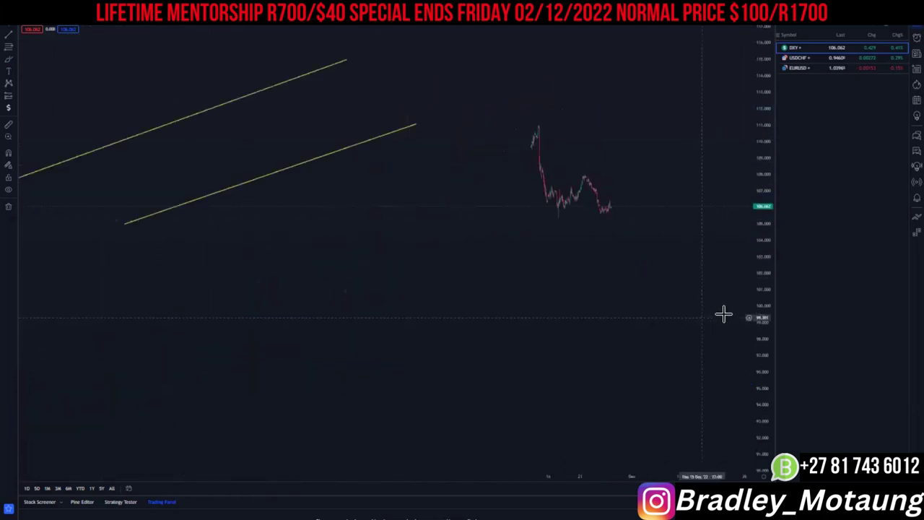
pyautogui.moveTo(762, 345); pyautogui.dragTo(759, 230)
pyautogui.moveTo(425, 124); pyautogui.dragTo(467, 225)
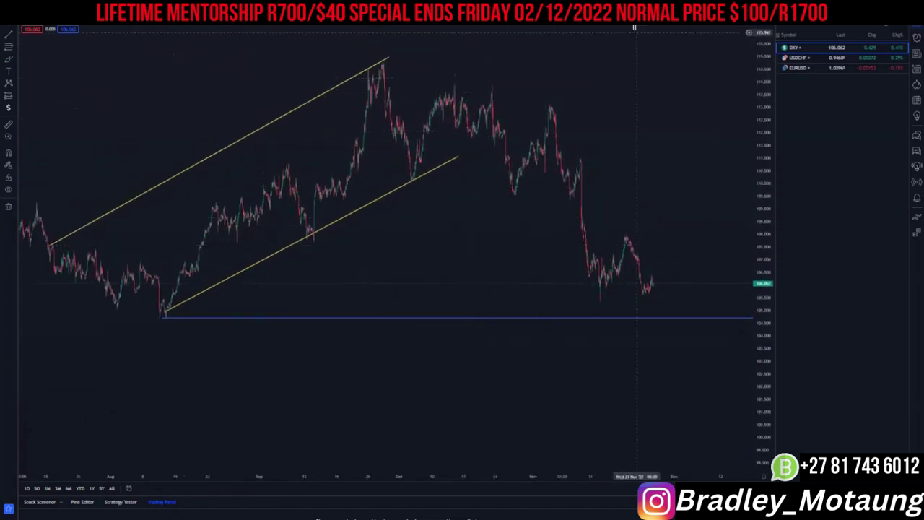
pyautogui.click(548, 99)
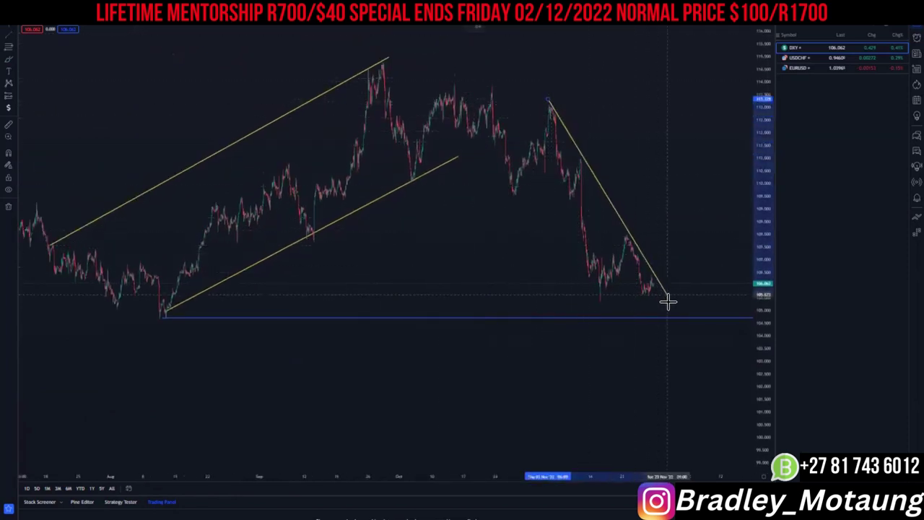
pyautogui.click(667, 303)
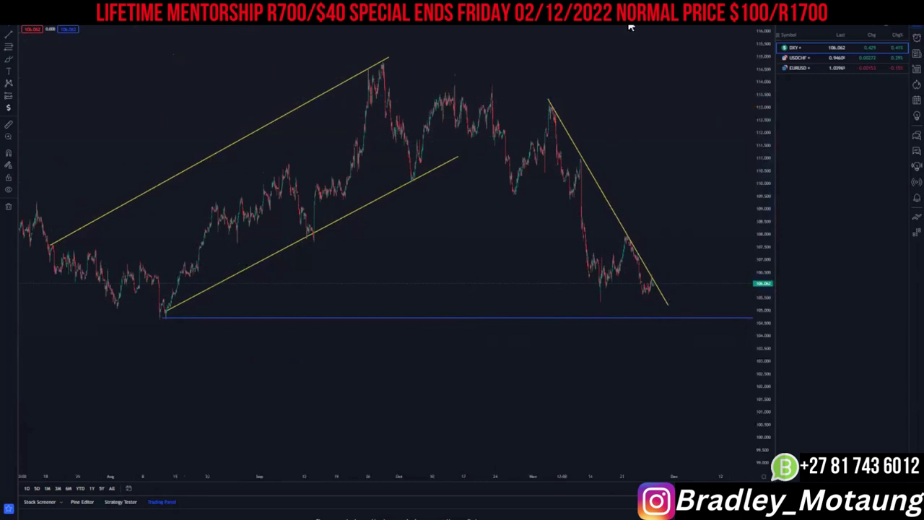
# - Draw the lower falling channel line from the late-October low, adjusting it to run from about 110.3 to about 104.2
pyautogui.click(510, 187)
pyautogui.click(622, 330)
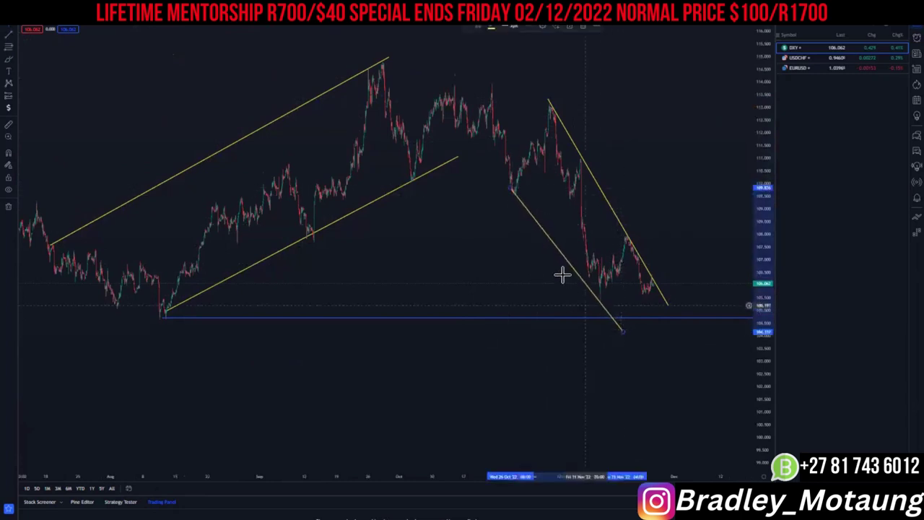
pyautogui.moveTo(511, 190); pyautogui.dragTo(520, 174)
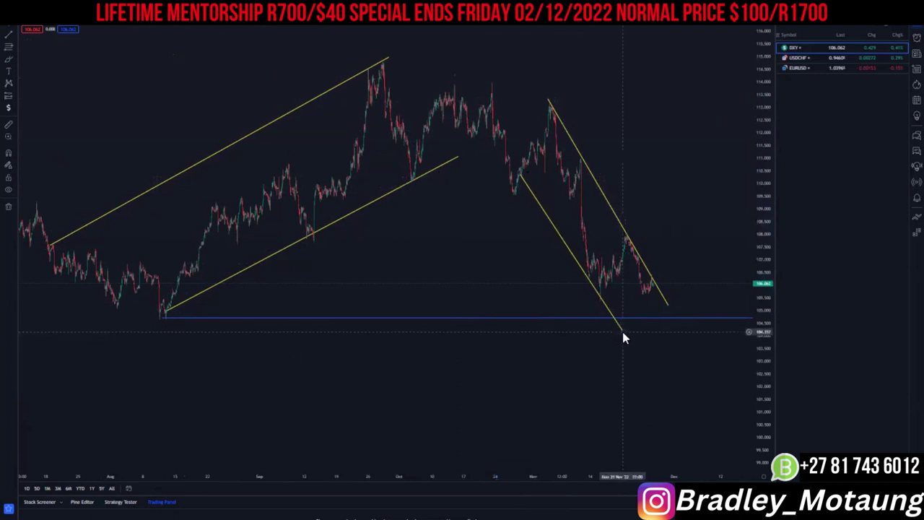
pyautogui.moveTo(623, 331); pyautogui.dragTo(622, 335)
# - Draw projection arrows from the current price down to about 104.2, below the ray, and up to about 112.3
pyautogui.moveTo(517, 288); pyautogui.dragTo(467, 279)
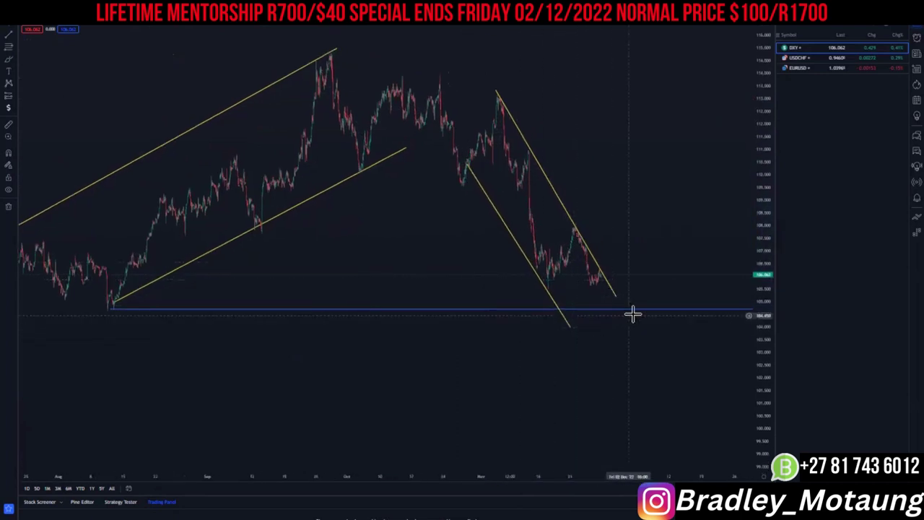
pyautogui.scroll(-3, 635, 311)
pyautogui.moveTo(400, 337); pyautogui.dragTo(322, 327)
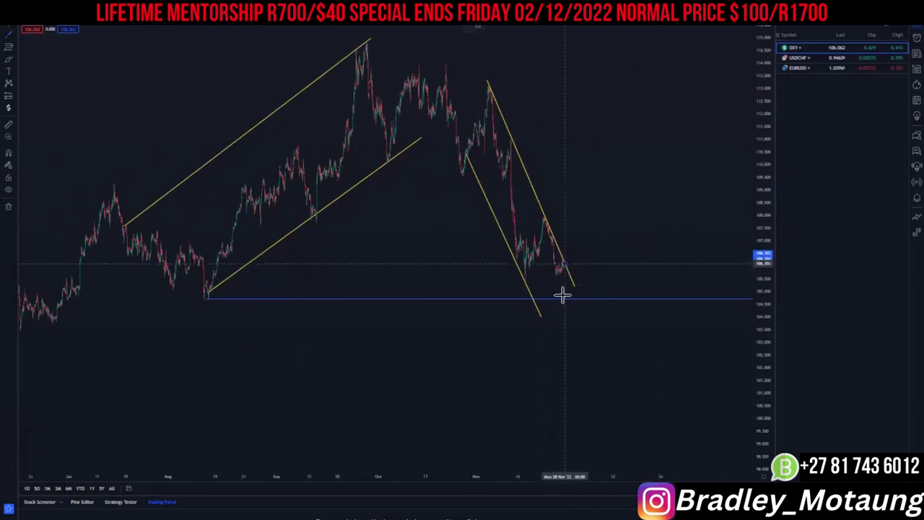
pyautogui.click(562, 294)
pyautogui.click(601, 311)
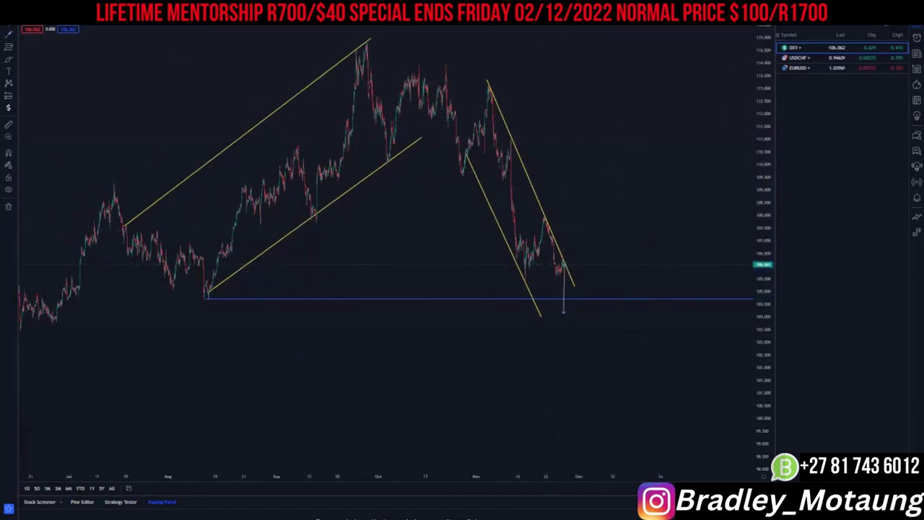
pyautogui.click(614, 106)
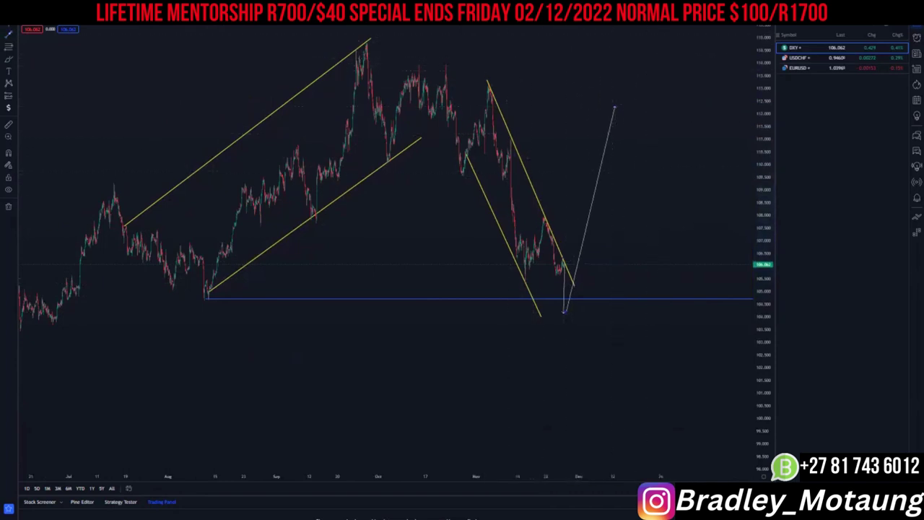
# - Add a horizontal ray at the early-November swing high, at about 113.1
pyautogui.click(490, 85)
pyautogui.scroll(-3, 487, 296)
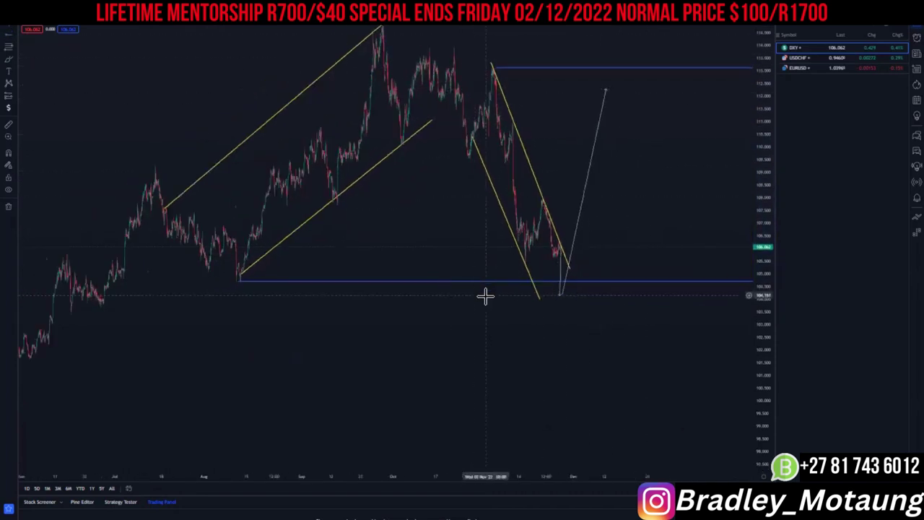
pyautogui.moveTo(446, 322); pyautogui.dragTo(363, 270)
pyautogui.click(478, 25)
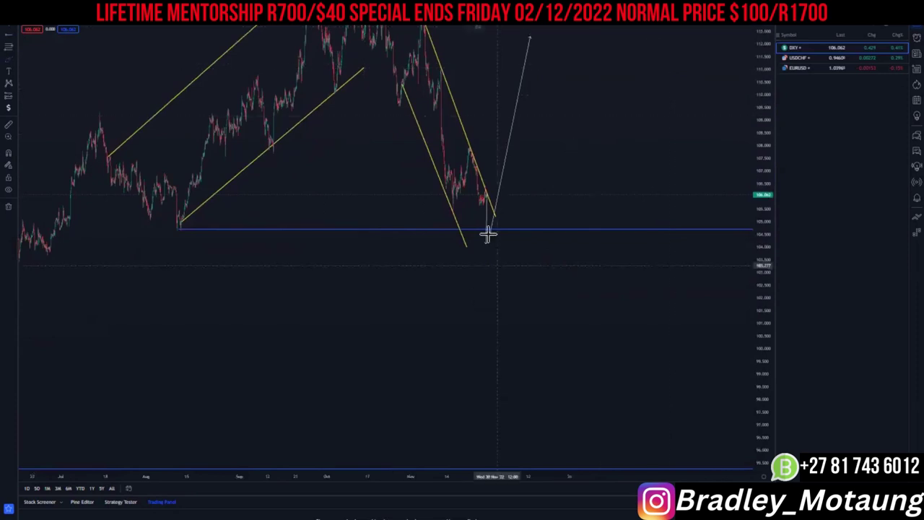
# - Brush a drop from the current price to about 102.2 with a sideways range beneath the ray, and circle the mid-August low
pyautogui.moveTo(487, 208); pyautogui.dragTo(501, 292)
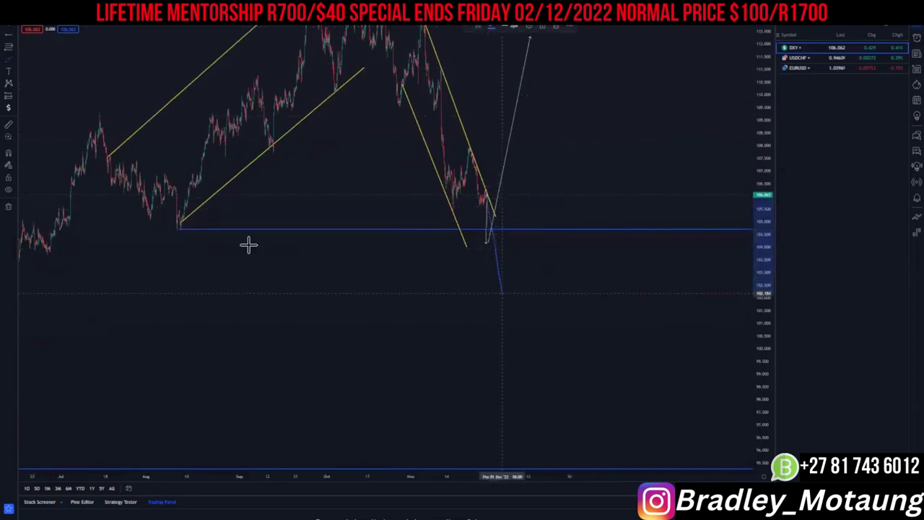
pyautogui.moveTo(182, 221); pyautogui.dragTo(185, 231)
pyautogui.moveTo(501, 286)
pyautogui.mouseDown()
pyautogui.moveTo(520, 273)
pyautogui.moveTo(544, 276)
pyautogui.moveTo(510, 295)
pyautogui.moveTo(550, 296)
pyautogui.mouseUp()
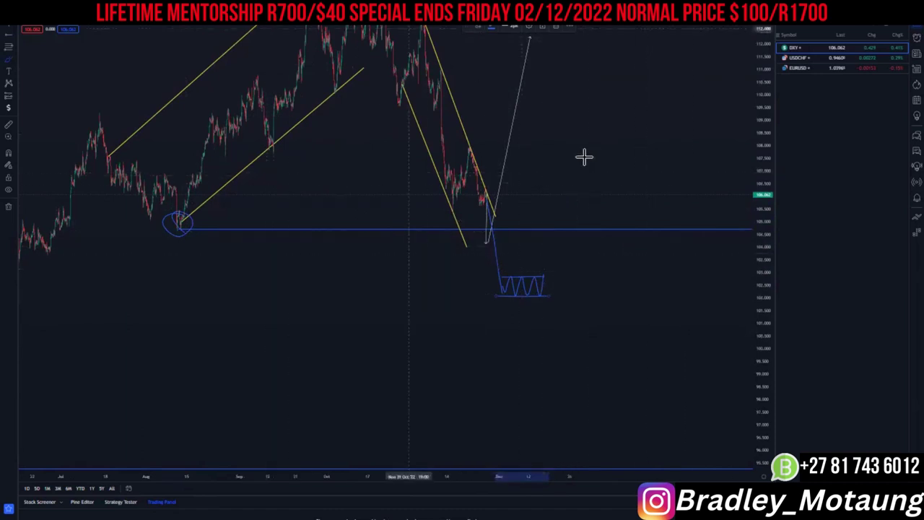
# - Brush a rising path from about 104.5 to about 112.3, with a circled sideways pause around 108
pyautogui.moveTo(763, 146); pyautogui.dragTo(763, 169)
pyautogui.moveTo(503, 237)
pyautogui.mouseDown()
pyautogui.moveTo(534, 151)
pyautogui.moveTo(567, 163)
pyautogui.moveTo(563, 172)
pyautogui.moveTo(575, 132)
pyautogui.moveTo(614, 77)
pyautogui.mouseUp()
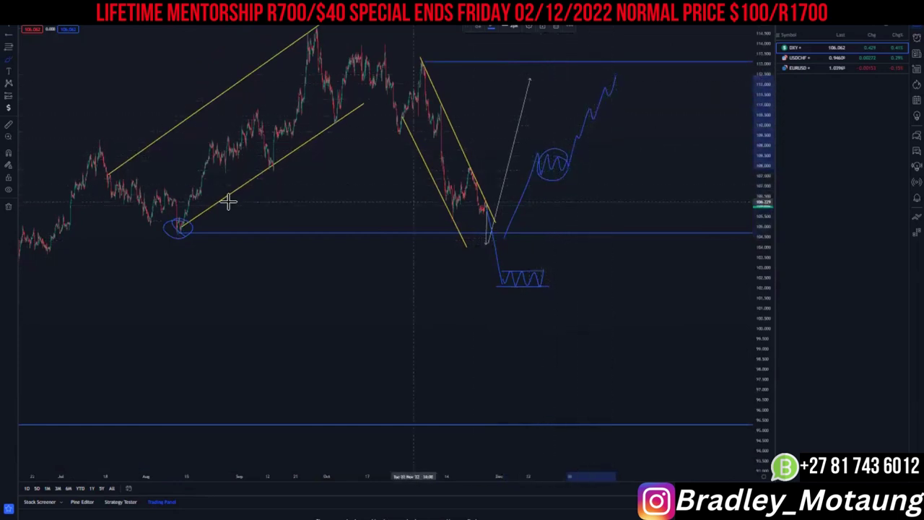
pyautogui.moveTo(761, 123); pyautogui.dragTo(761, 144)
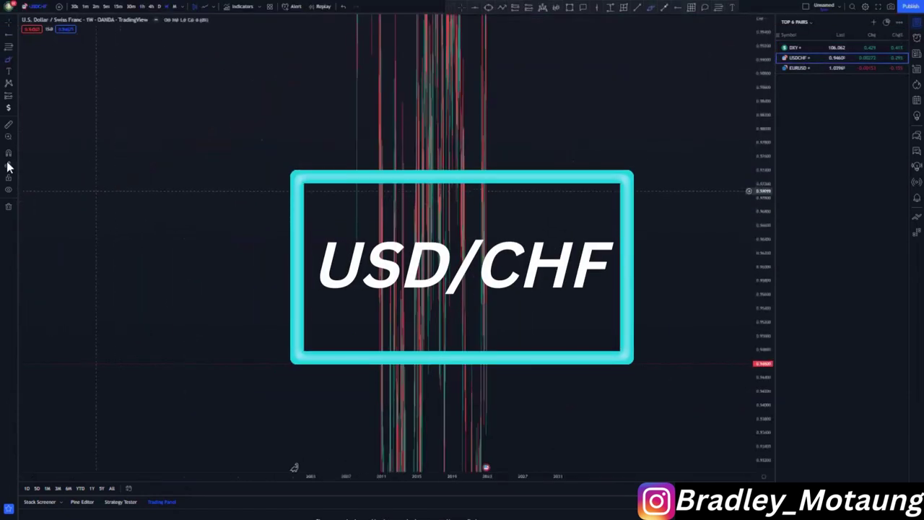
# - Reset the USD/CHF chart view and draw a rising trend line from the early-2021 low, at about 0.875, past the current price to about 0.947
pyautogui.rightClick(320, 107)
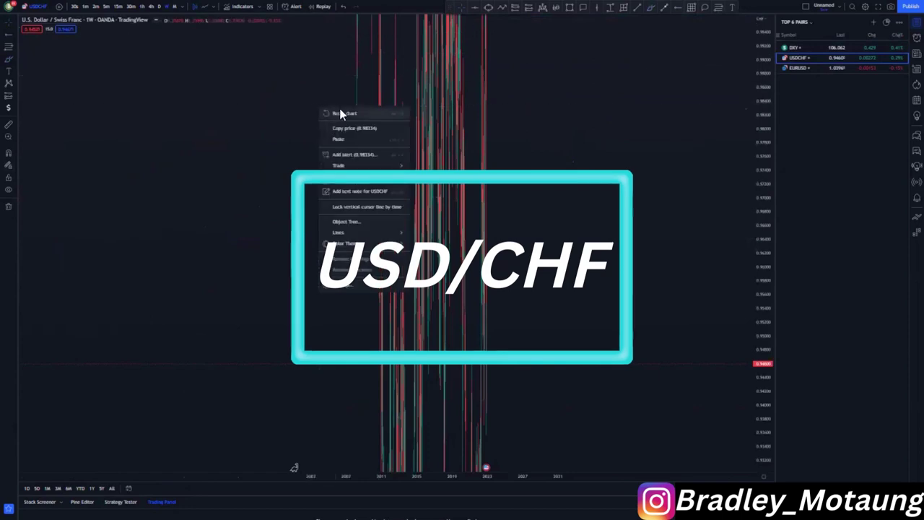
pyautogui.click(341, 113)
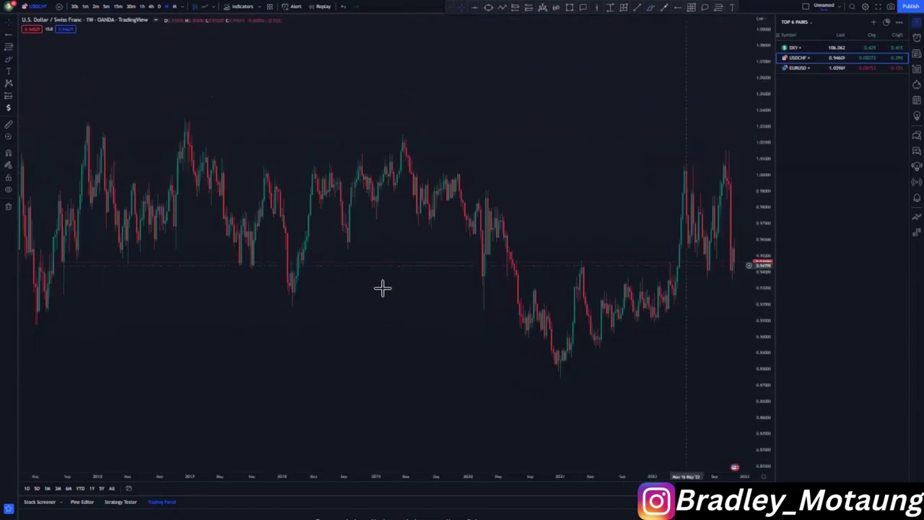
pyautogui.moveTo(383, 288); pyautogui.dragTo(205, 195)
pyautogui.scroll(1, 509, 285)
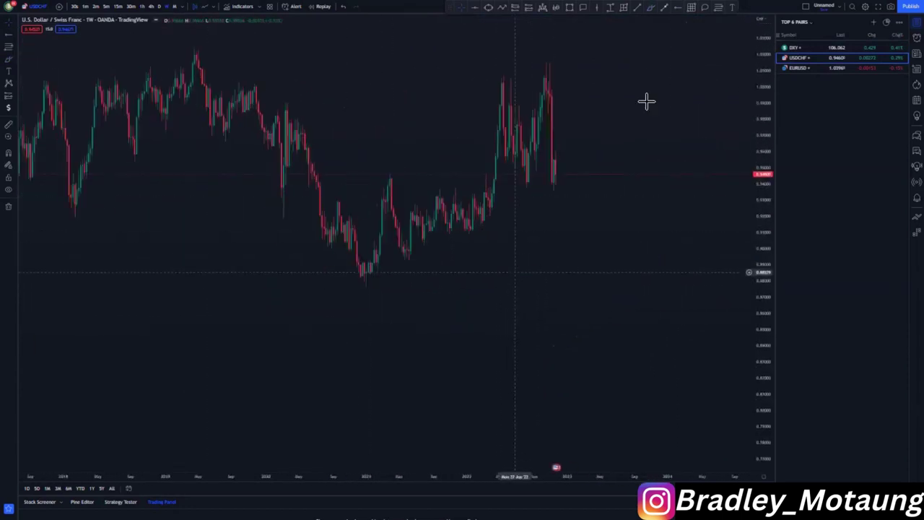
pyautogui.scroll(-1, 647, 86)
pyautogui.click(402, 288)
pyautogui.click(604, 171)
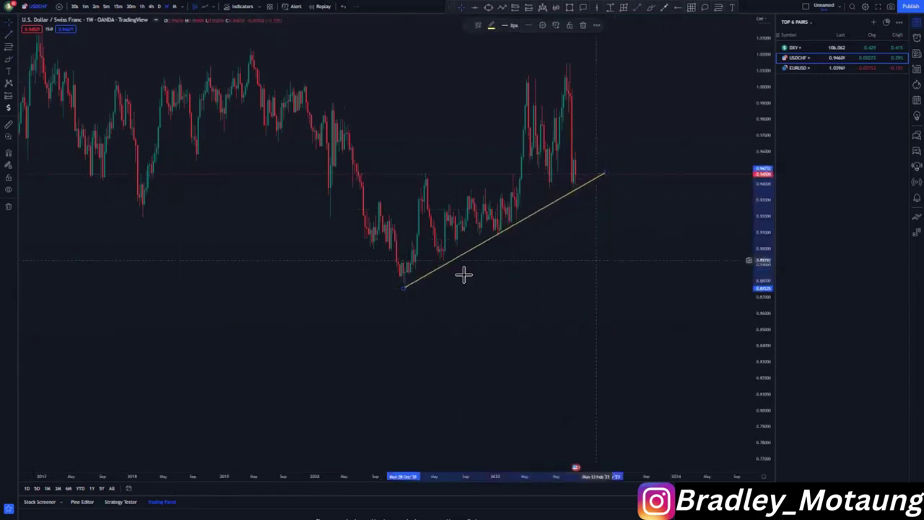
pyautogui.click(463, 274)
# - Add a horizontal ray at the late-2019 swing high, at about 1.002
pyautogui.moveTo(592, 232); pyautogui.dragTo(584, 281)
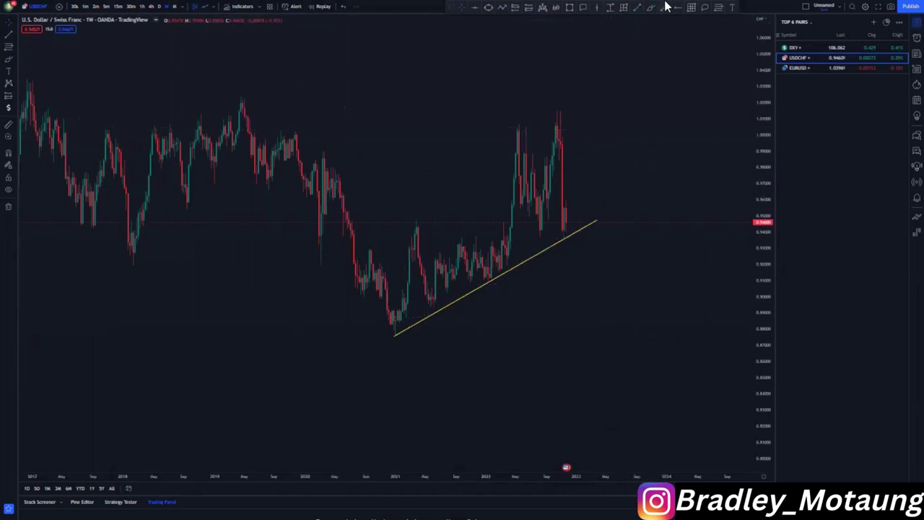
pyautogui.click(295, 130)
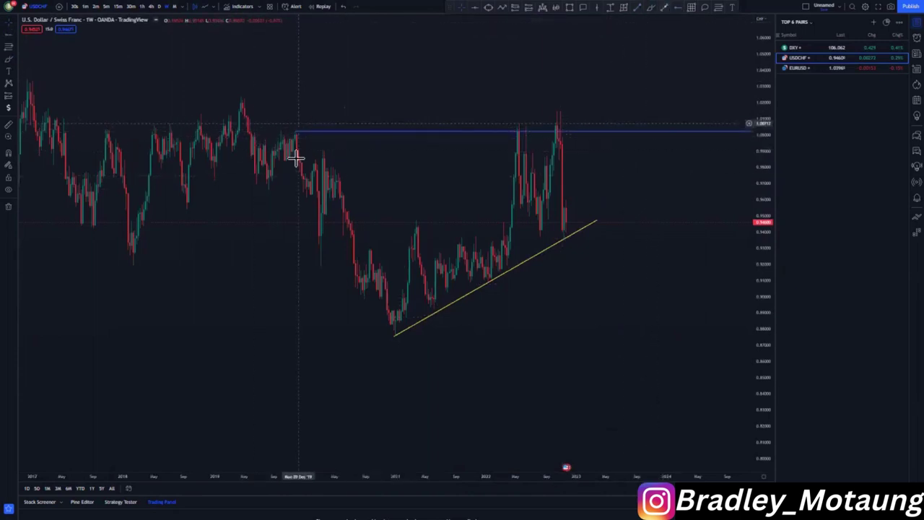
# - Circle the ray's late-2019 start and the late-2022 peak with the brush, and undo both marks
pyautogui.moveTo(297, 124); pyautogui.dragTo(289, 130)
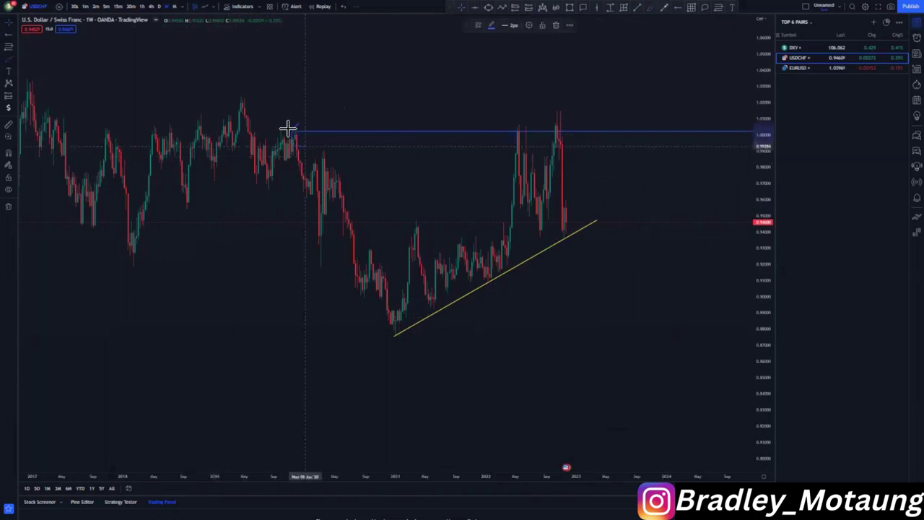
pyautogui.moveTo(556, 117)
pyautogui.mouseDown()
pyautogui.moveTo(545, 137)
pyautogui.moveTo(554, 104)
pyautogui.mouseUp()
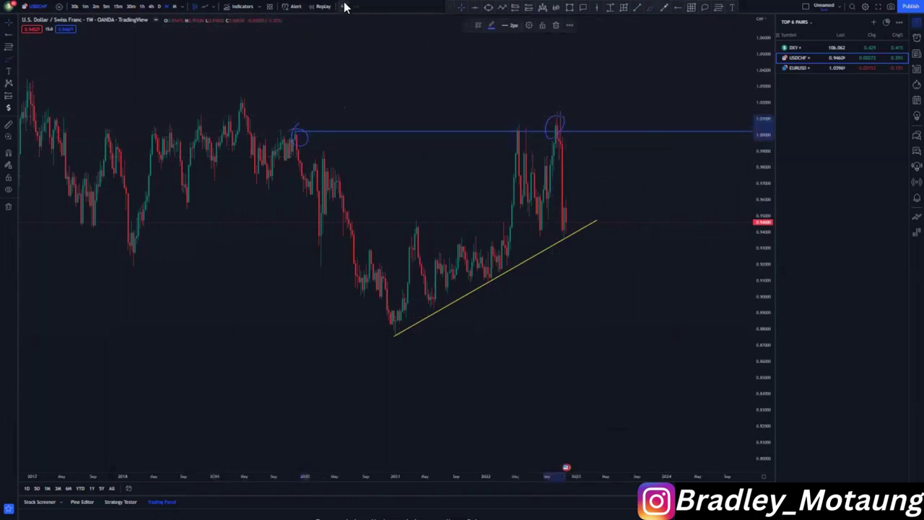
pyautogui.hotkey('ctrl', 'z')
pyautogui.hotkey('ctrl', 'z')
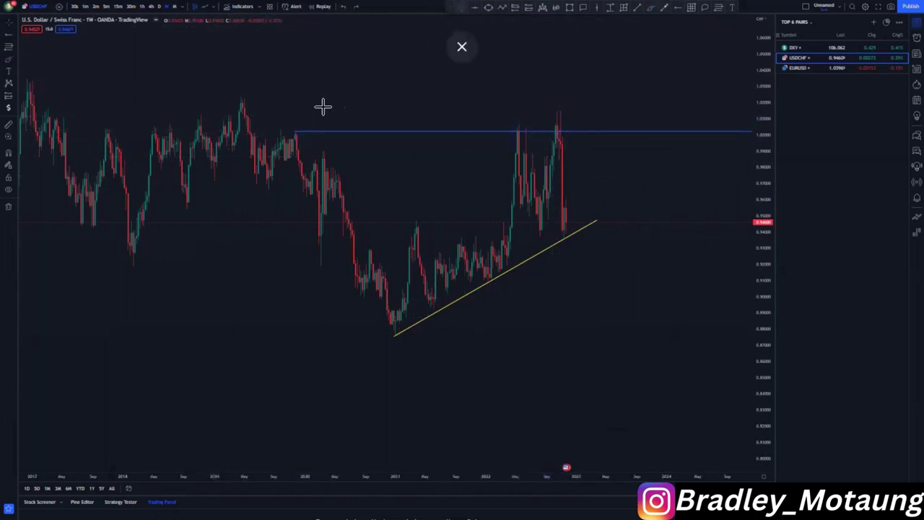
# - Nudge the start of the horizontal ray slightly to fit the late-2019 high
pyautogui.moveTo(295, 131)
pyautogui.mouseDown()
pyautogui.moveTo(519, 126)
pyautogui.moveTo(280, 127)
pyautogui.moveTo(294, 132)
pyautogui.mouseUp()
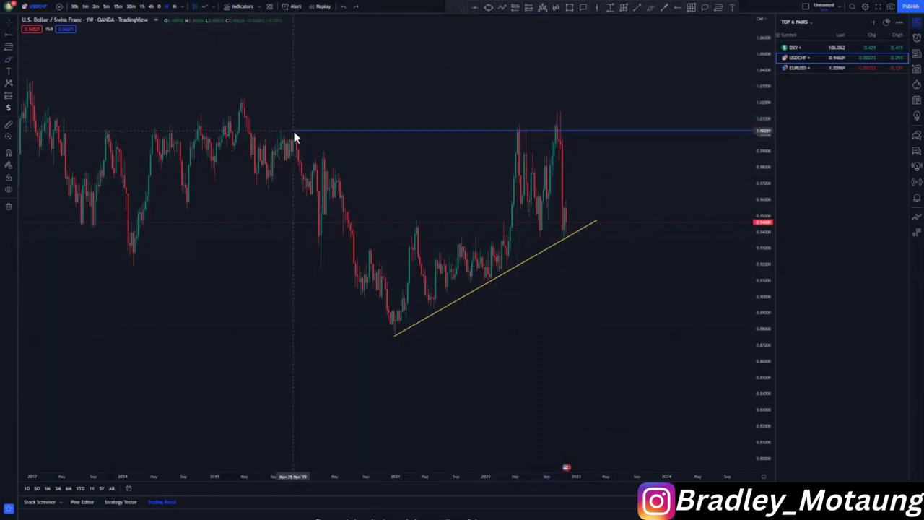
pyautogui.click(371, 154)
# - Switch to the daily timeframe and draw a rising trend line along the autumn 2022 highs, from about 0.967 to about 1.017
pyautogui.click(159, 7)
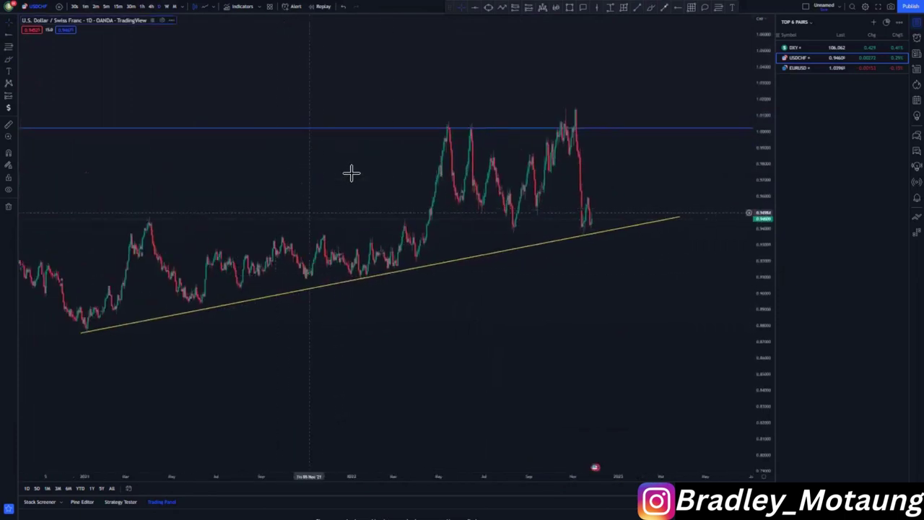
pyautogui.click(638, 8)
pyautogui.click(506, 181)
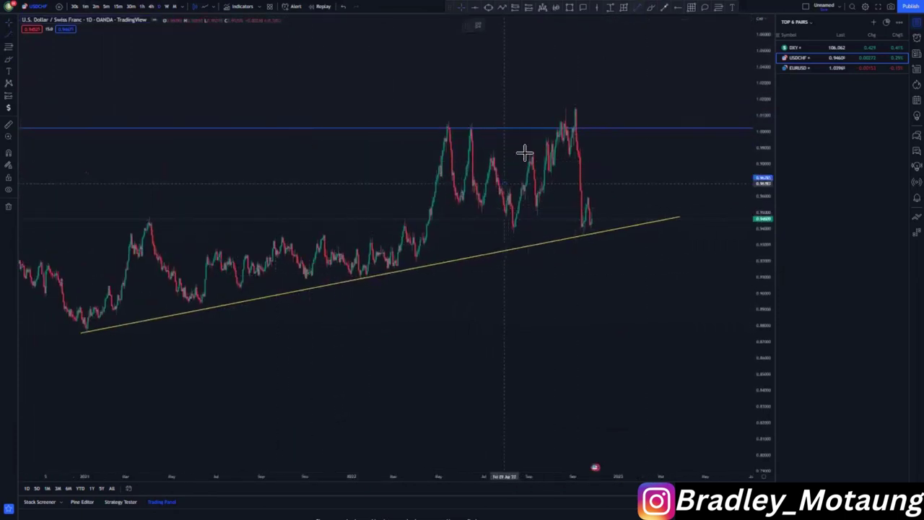
pyautogui.click(572, 107)
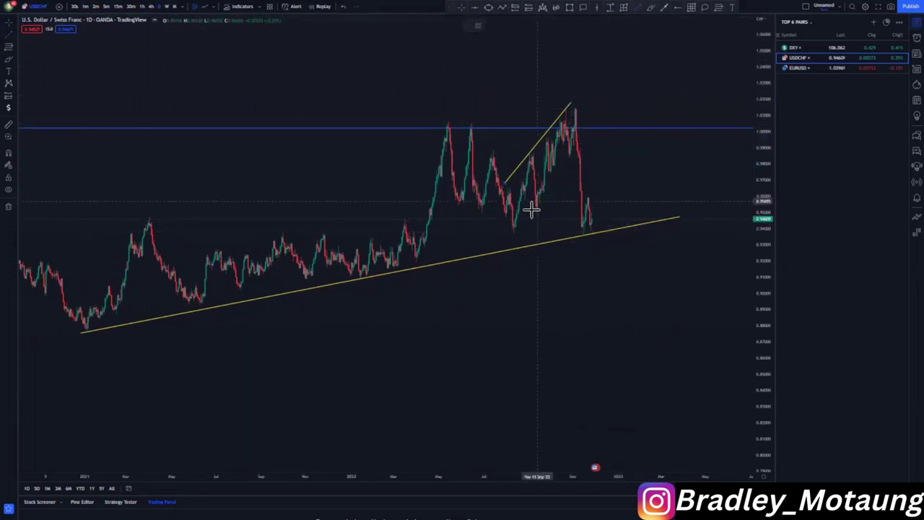
# - Draw the lower rising line from the September low, about 0.949 to 0.993, and start the upper line at the September high, about 0.985
pyautogui.click(577, 143)
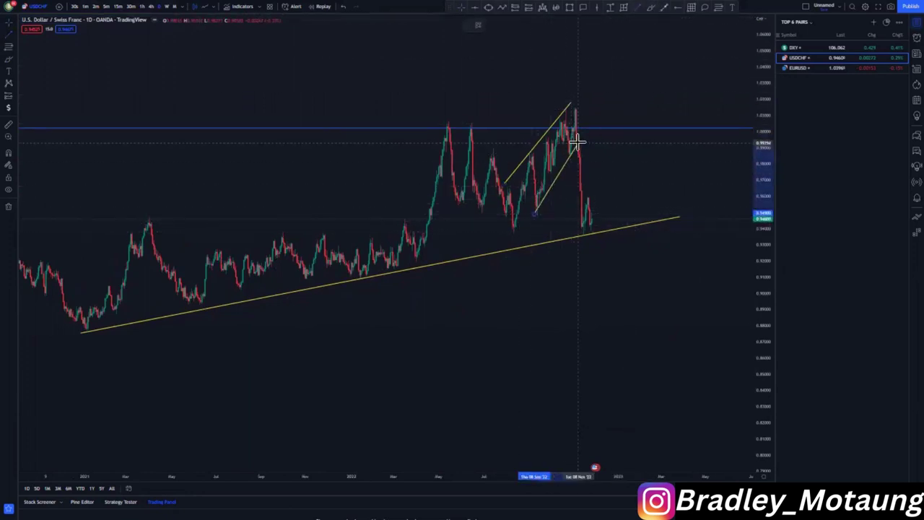
pyautogui.click(535, 216)
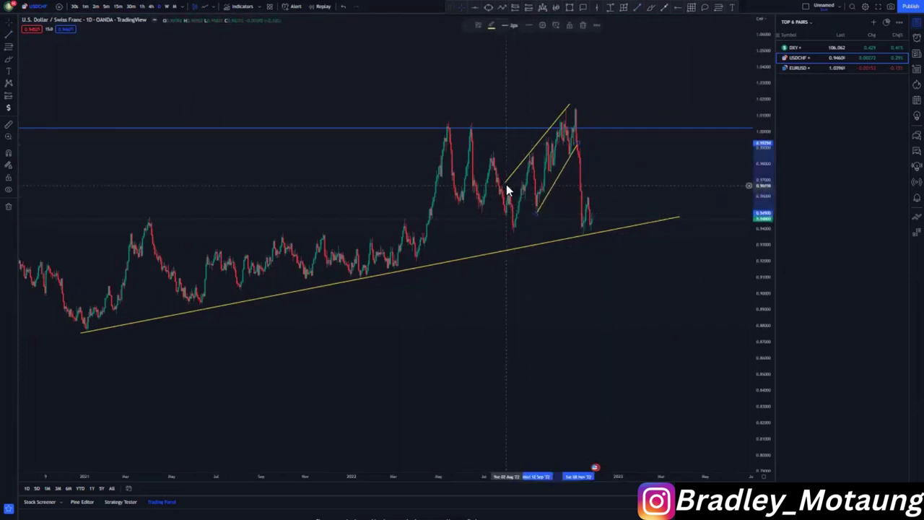
pyautogui.moveTo(507, 183); pyautogui.dragTo(527, 156)
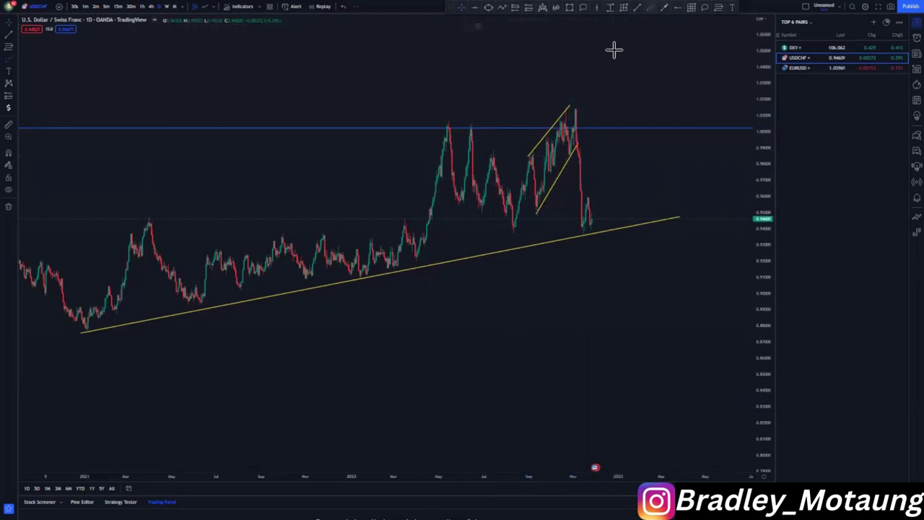
# - Circle the peak and breakdown at the end of the rising channel with the brush, and undo the mark
pyautogui.moveTo(582, 96)
pyautogui.mouseDown()
pyautogui.moveTo(586, 155)
pyautogui.moveTo(574, 87)
pyautogui.mouseUp()
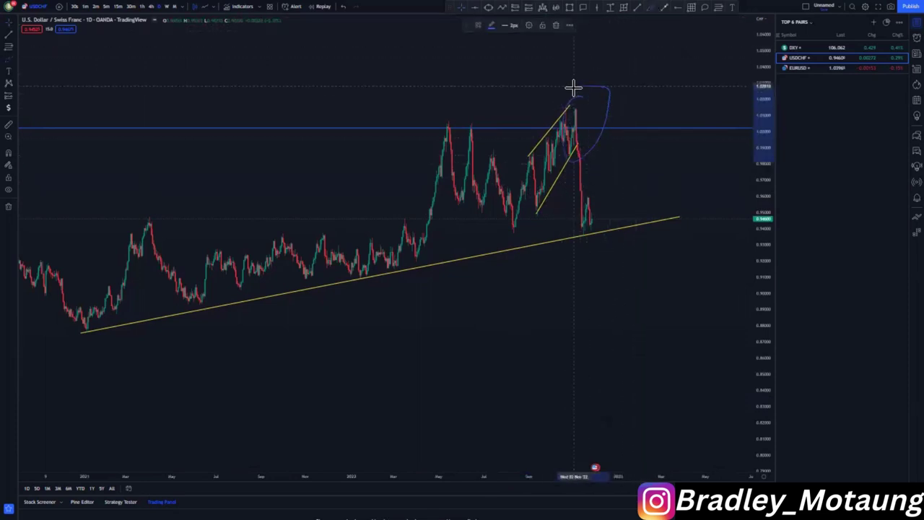
pyautogui.click(343, 6)
# - Add a horizontal ray at the October 2022 swing high, at about 1.014
pyautogui.scroll(4, 594, 108)
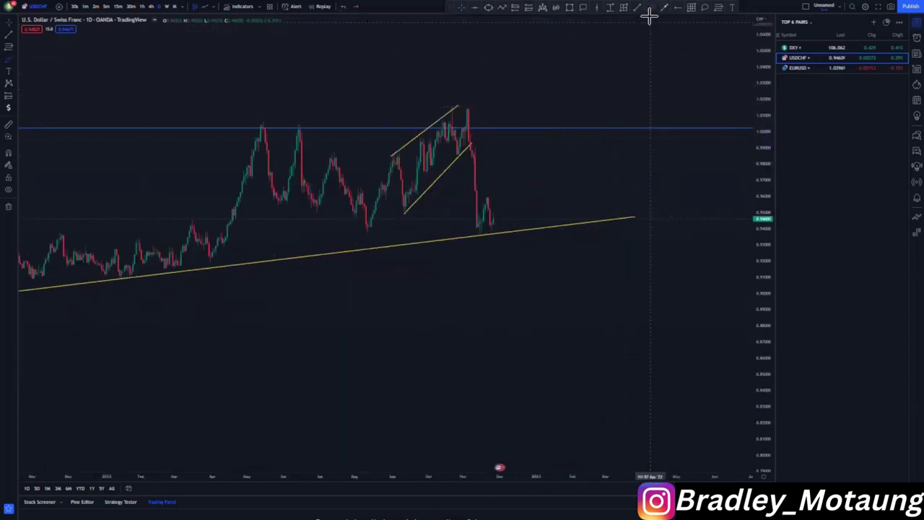
pyautogui.click(453, 108)
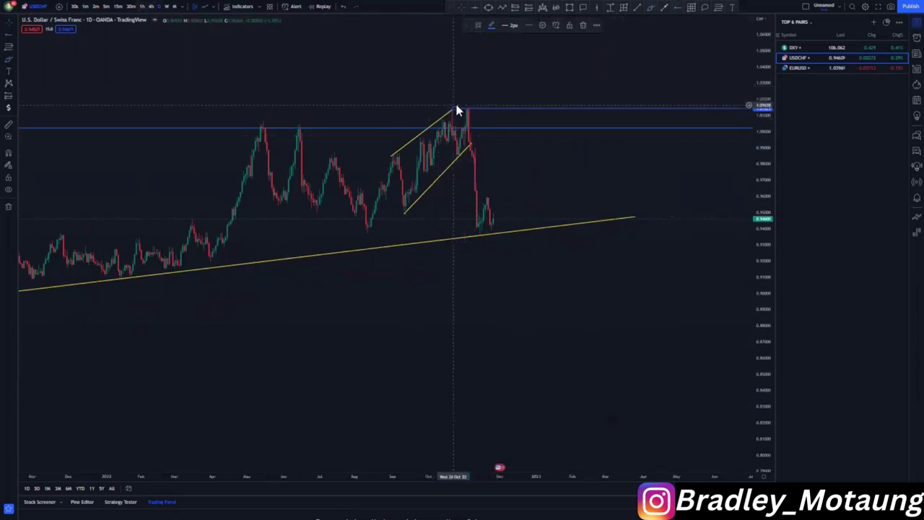
# - Mark the price touches along the long rising trend line with the brush, including the November low, and undo the three marks
pyautogui.scroll(-5, 505, 207)
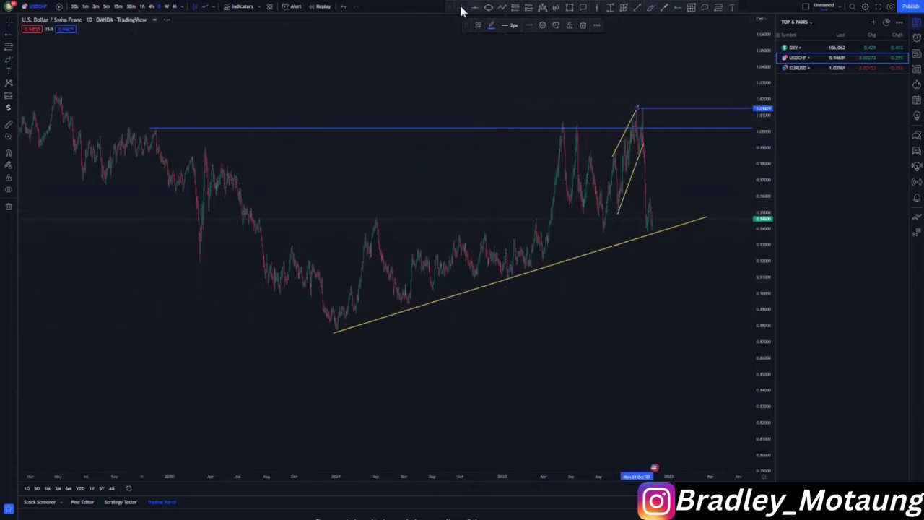
pyautogui.moveTo(419, 145); pyautogui.dragTo(345, 134)
pyautogui.moveTo(766, 297); pyautogui.dragTo(774, 215)
pyautogui.scroll(3, 732, 280)
pyautogui.moveTo(570, 311); pyautogui.dragTo(628, 310)
pyautogui.scroll(5, 638, 288)
pyautogui.moveTo(544, 288); pyautogui.dragTo(635, 308)
pyautogui.click(652, 8)
pyautogui.moveTo(561, 224)
pyautogui.mouseDown()
pyautogui.moveTo(569, 266)
pyautogui.moveTo(550, 228)
pyautogui.mouseUp()
pyautogui.scroll(-5, 336, 330)
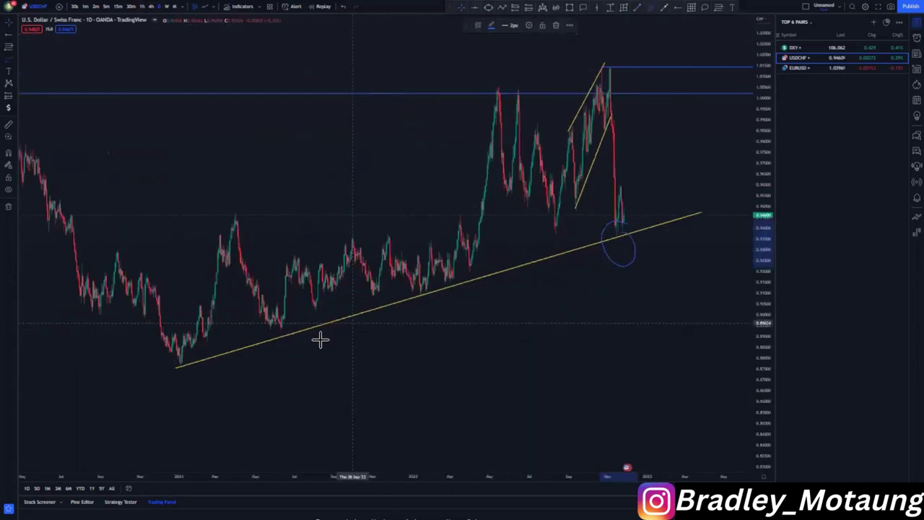
pyautogui.moveTo(225, 369); pyautogui.dragTo(254, 357)
pyautogui.moveTo(439, 291)
pyautogui.mouseDown()
pyautogui.moveTo(488, 296)
pyautogui.moveTo(517, 274)
pyautogui.mouseUp()
pyautogui.click(343, 7)
pyautogui.click(343, 7)
pyautogui.click(344, 7)
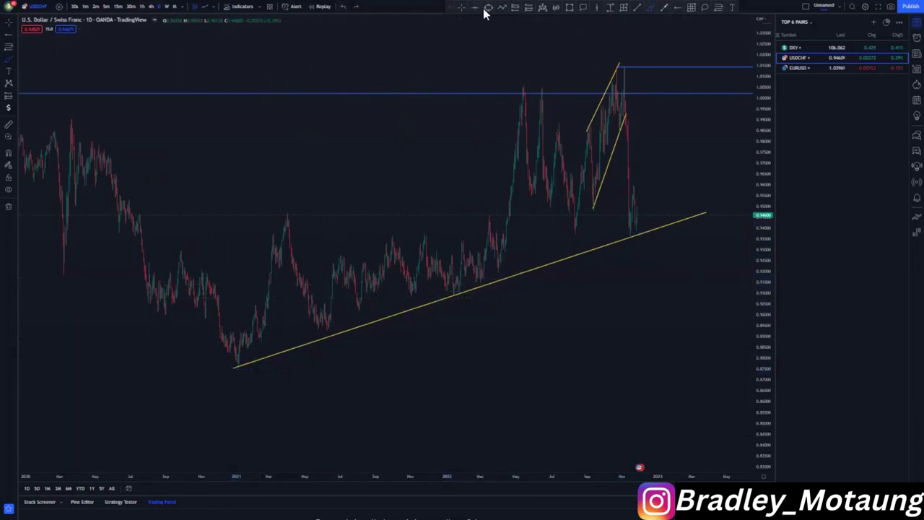
# - Add a horizontal ray at the August 2022 low, at about 0.938
pyautogui.scroll(2, 383, 182)
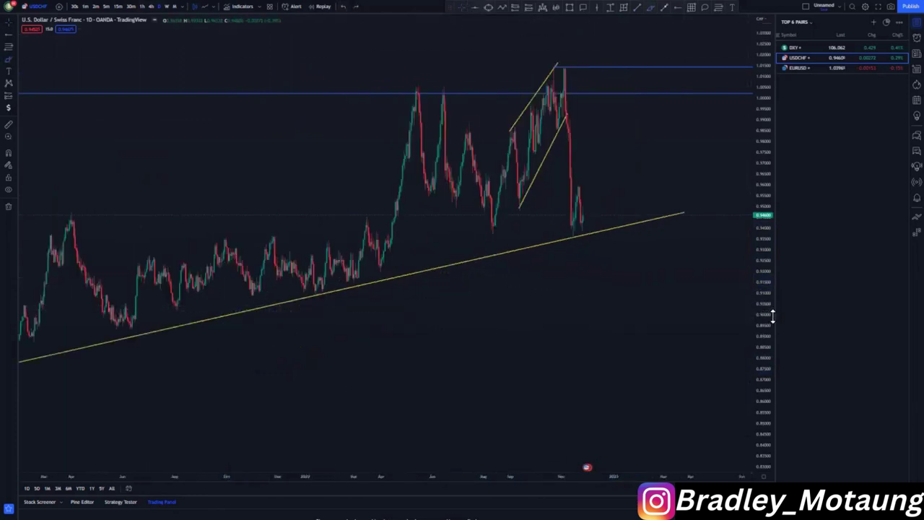
pyautogui.click(492, 230)
pyautogui.scroll(2, 668, 282)
# - Circle the November lows and brush a rising path up to about 0.995, and undo both marks
pyautogui.moveTo(504, 225)
pyautogui.mouseDown()
pyautogui.moveTo(483, 241)
pyautogui.moveTo(491, 233)
pyautogui.mouseUp()
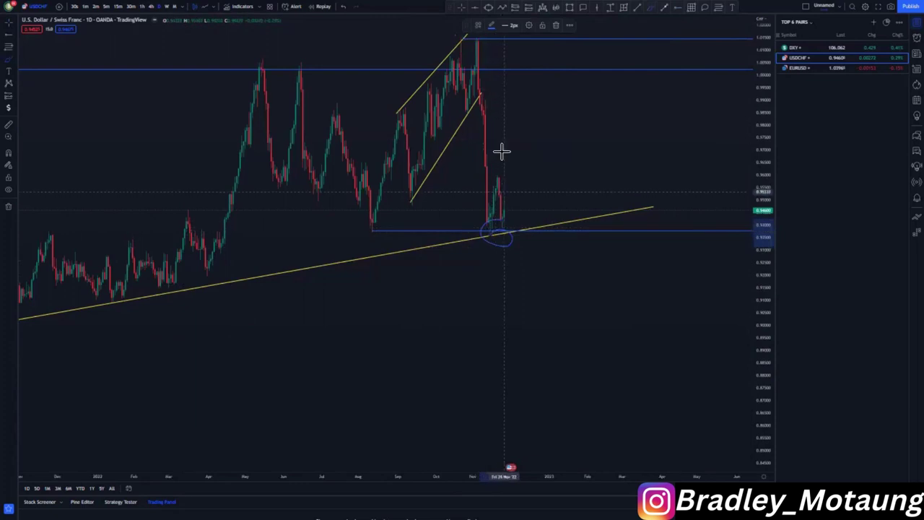
pyautogui.moveTo(514, 174); pyautogui.dragTo(564, 88)
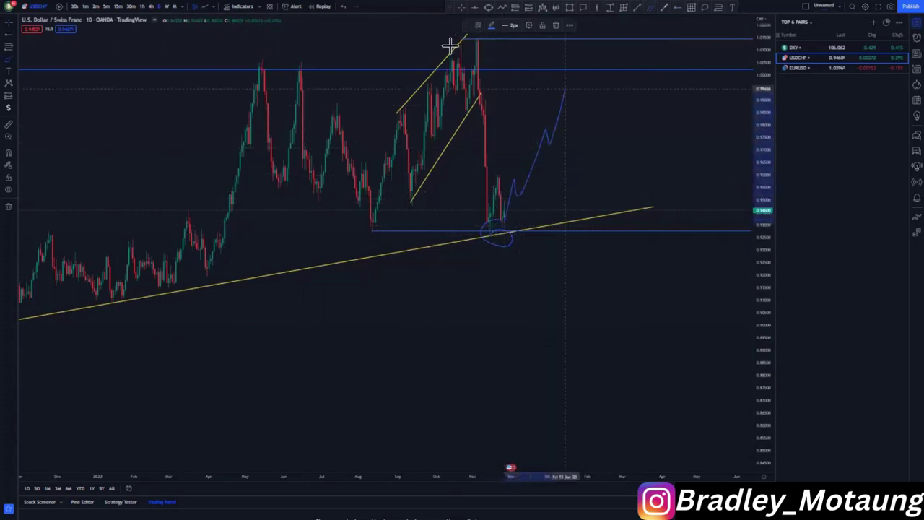
pyautogui.click(347, 9)
pyautogui.click(347, 8)
# - Examine the USD/CHF price action above the 0.938 ray and rising trend line on the 4-hour and 1-hour timeframes
pyautogui.click(152, 7)
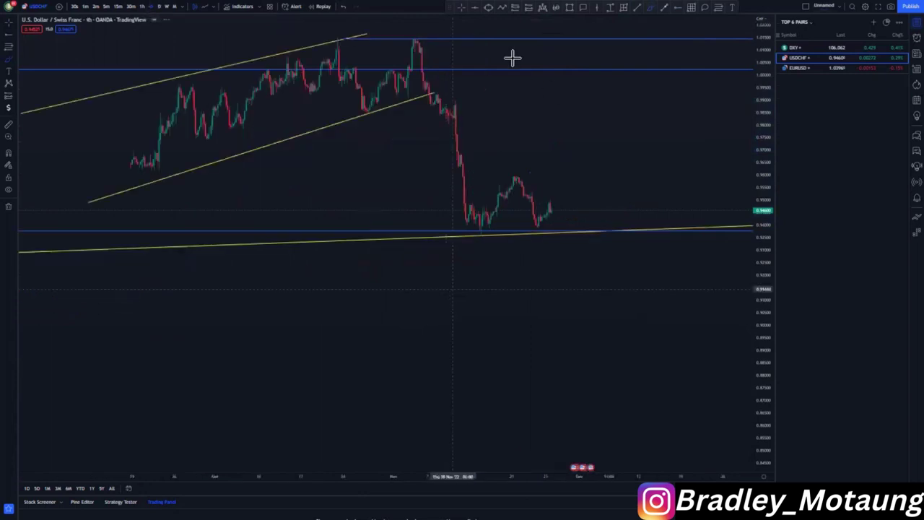
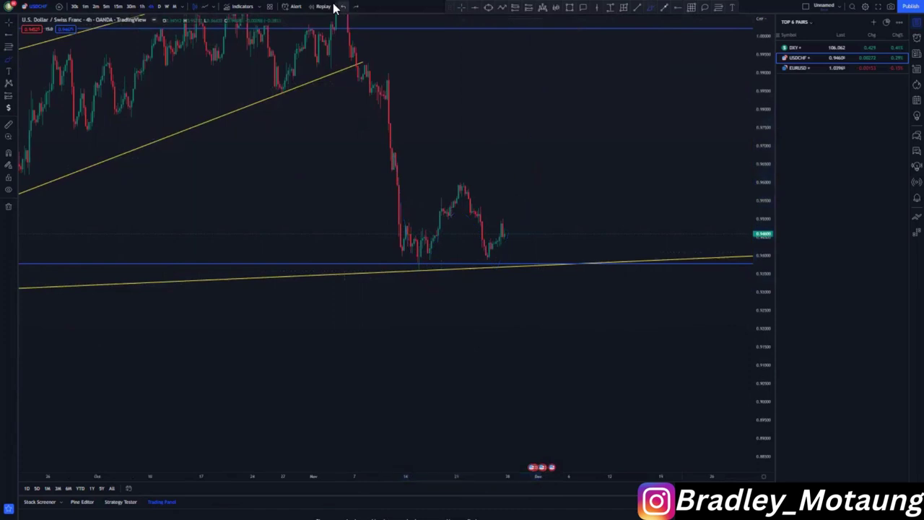
pyautogui.click(143, 7)
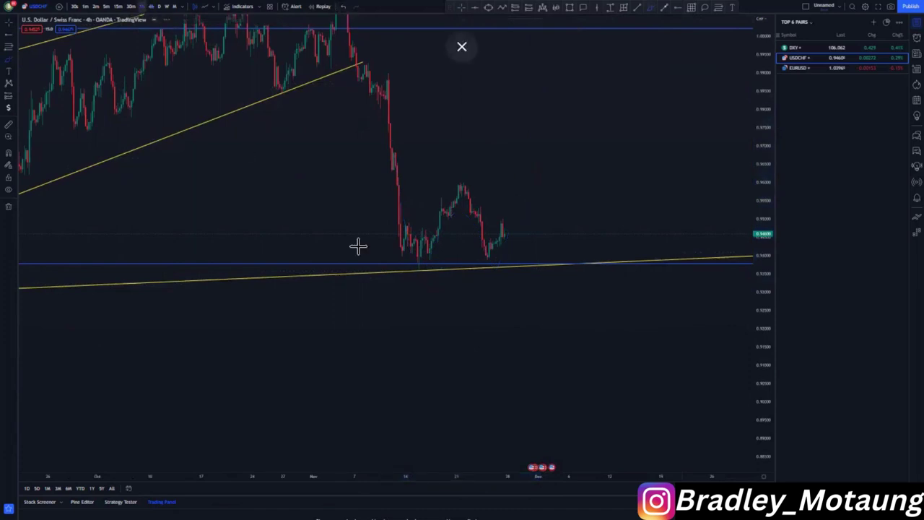
pyautogui.scroll(-10, 358, 245)
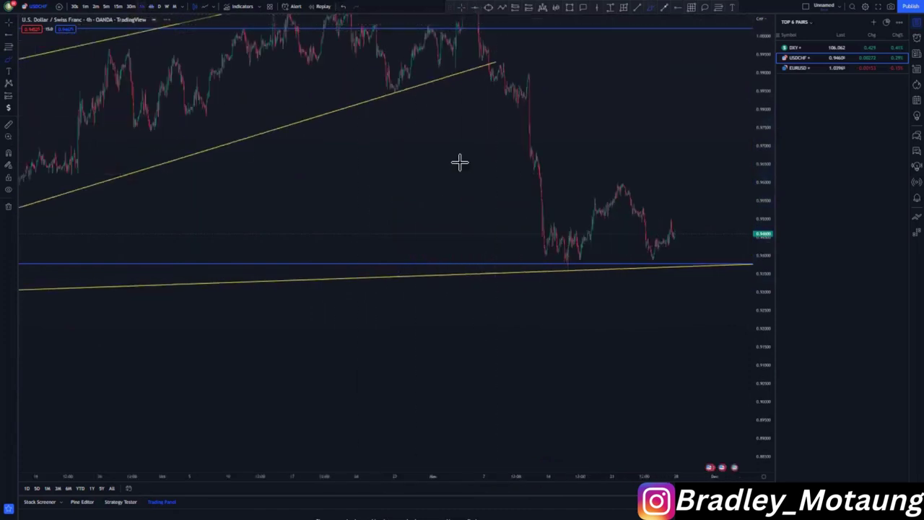
pyautogui.moveTo(459, 162); pyautogui.dragTo(386, 195)
pyautogui.moveTo(766, 333); pyautogui.dragTo(765, 209)
pyautogui.scroll(2, 699, 316)
pyautogui.moveTo(653, 234); pyautogui.dragTo(633, 165)
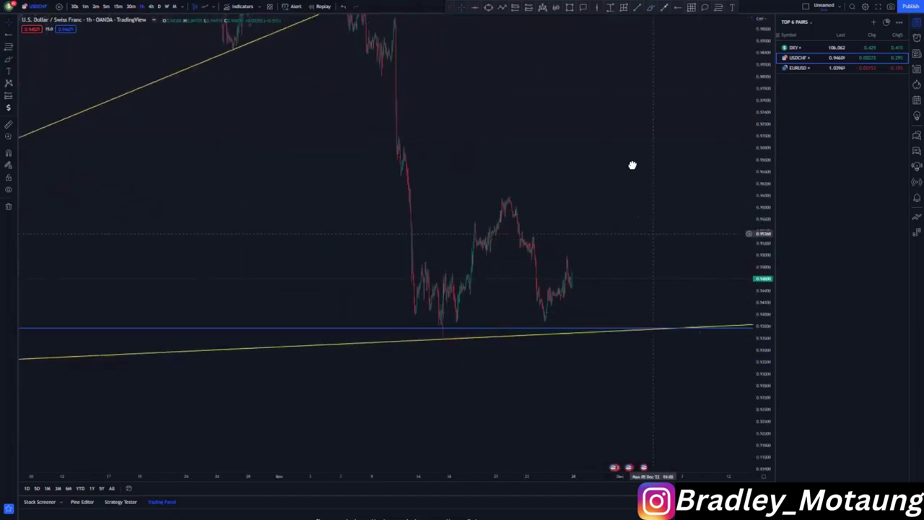
pyautogui.scroll(4, 618, 218)
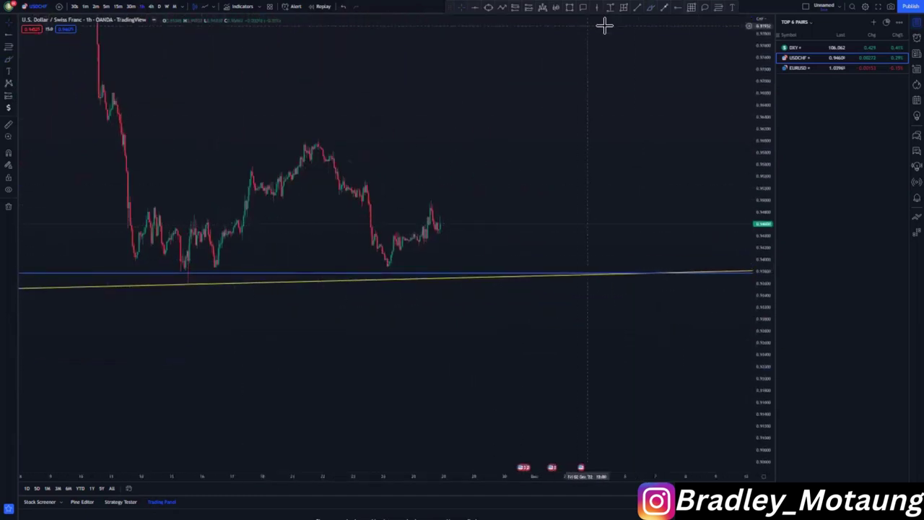
# - Brush a falling channel, an inner rising channel and a path dipping below the 0.938 ray and rising to about 0.966, and undo the sketch
pyautogui.moveTo(322, 138); pyautogui.dragTo(482, 221)
pyautogui.moveTo(263, 193); pyautogui.dragTo(440, 282)
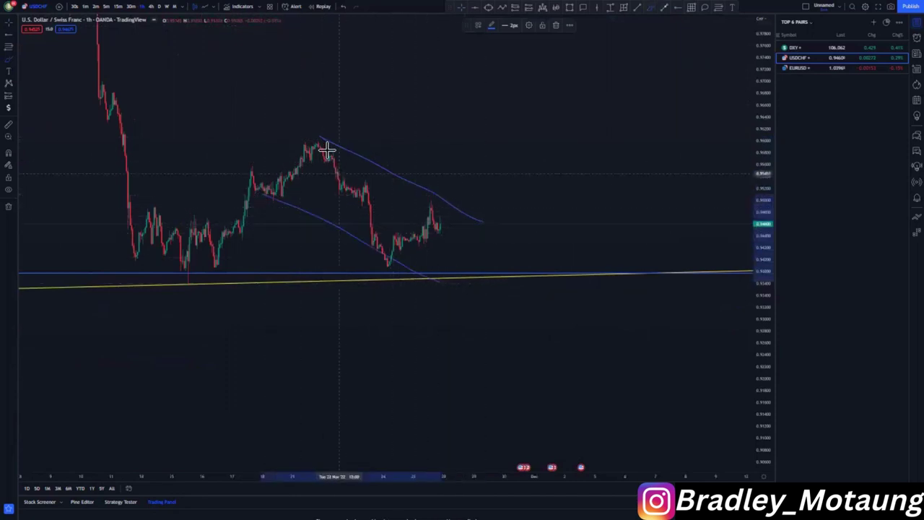
pyautogui.moveTo(324, 142)
pyautogui.mouseDown()
pyautogui.moveTo(390, 261)
pyautogui.moveTo(423, 217)
pyautogui.moveTo(442, 212)
pyautogui.mouseUp()
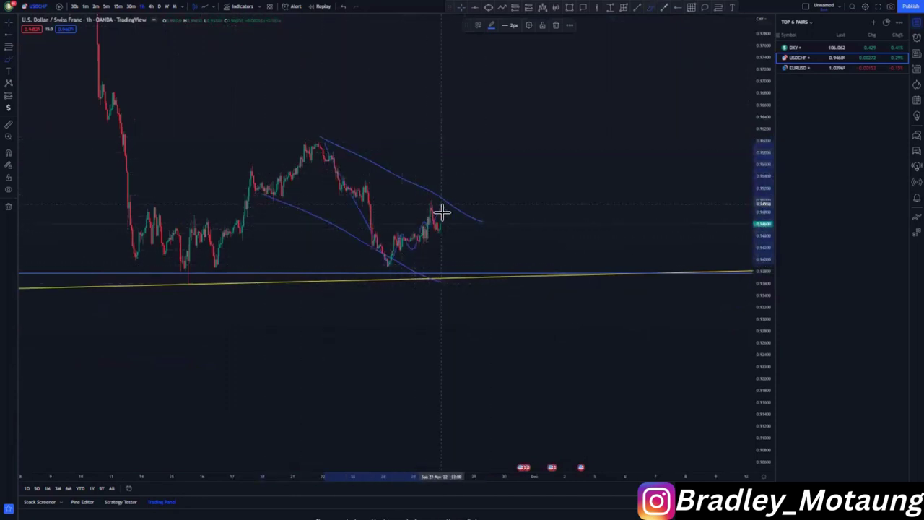
pyautogui.moveTo(381, 232); pyautogui.dragTo(429, 200)
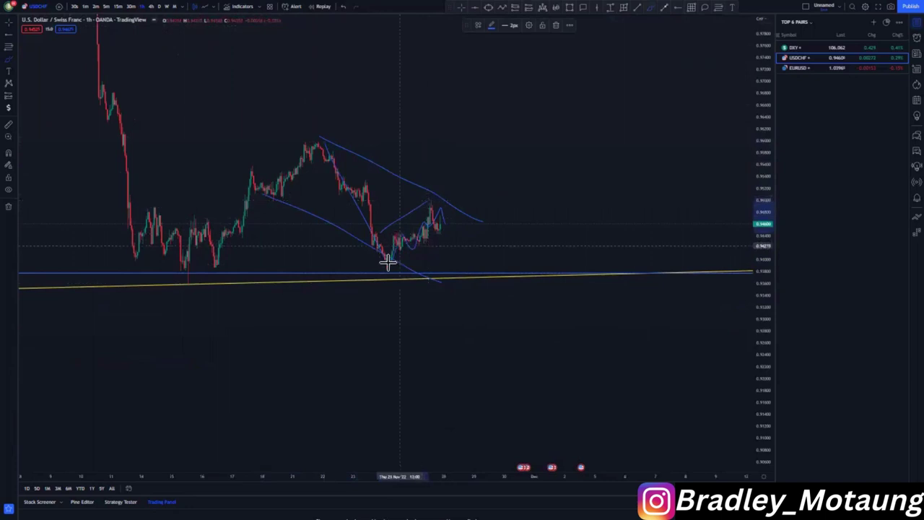
pyautogui.moveTo(389, 262)
pyautogui.mouseDown()
pyautogui.moveTo(448, 220)
pyautogui.moveTo(473, 283)
pyautogui.mouseUp()
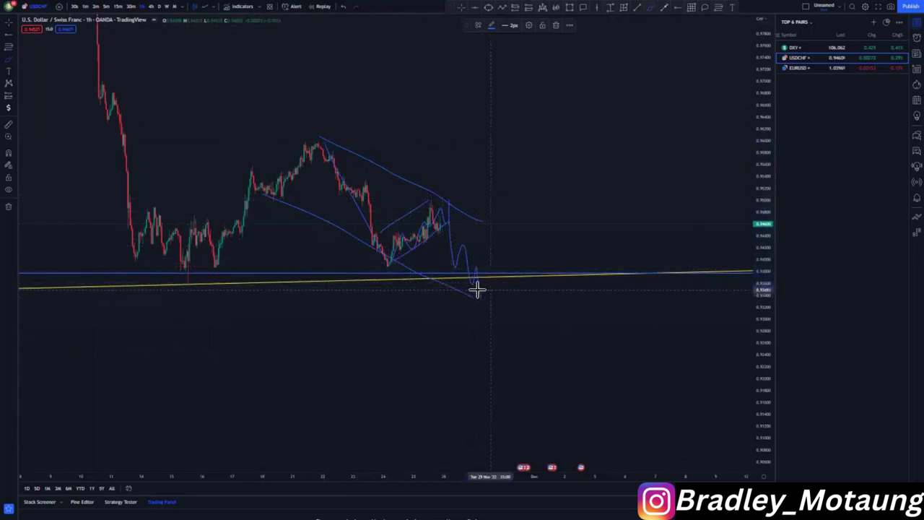
pyautogui.moveTo(482, 291); pyautogui.dragTo(550, 104)
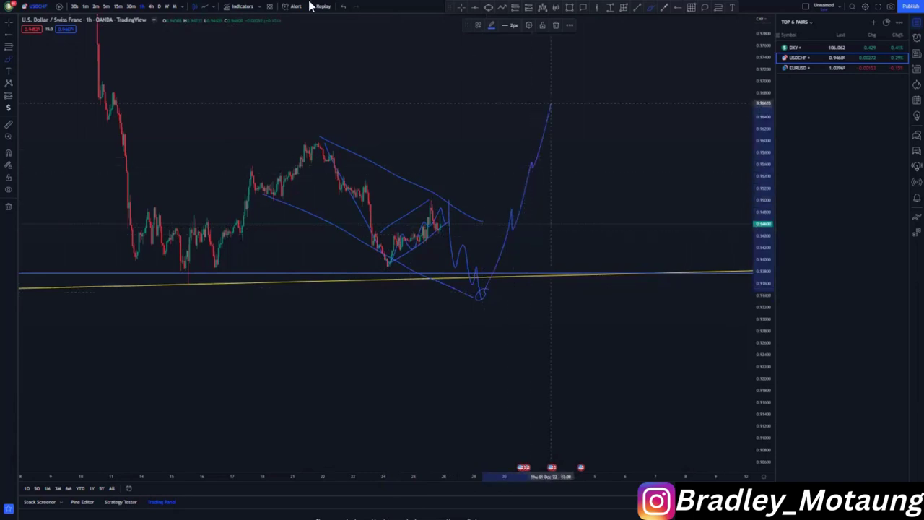
pyautogui.click(344, 6)
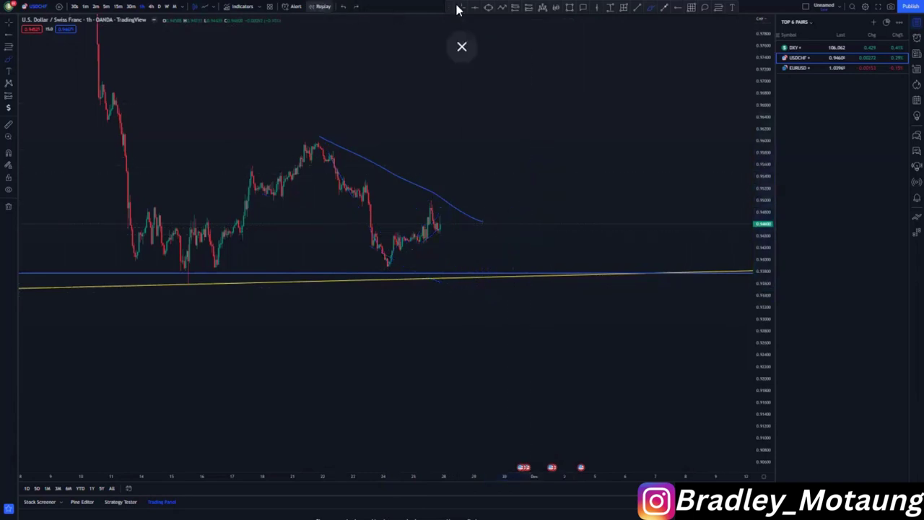
pyautogui.hotkey('ctrl', 'z')
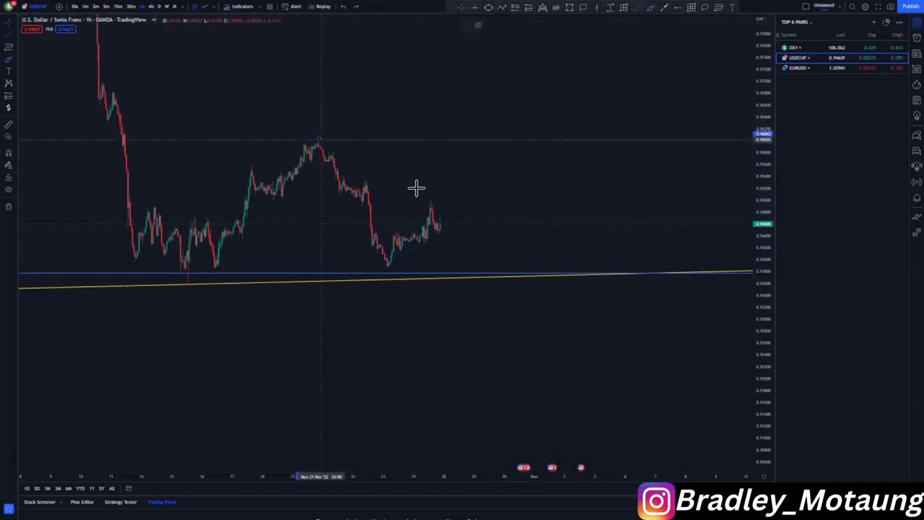
# - Draw a falling channel with trend lines from the 21 November high at about 0.960 and the 18 November low at about 0.950
pyautogui.moveTo(319, 137); pyautogui.dragTo(491, 233)
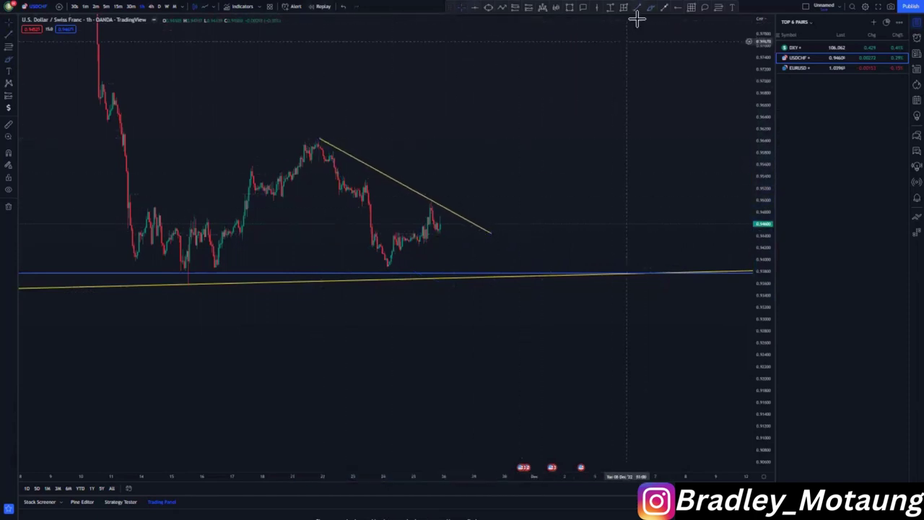
pyautogui.moveTo(268, 202); pyautogui.dragTo(444, 298)
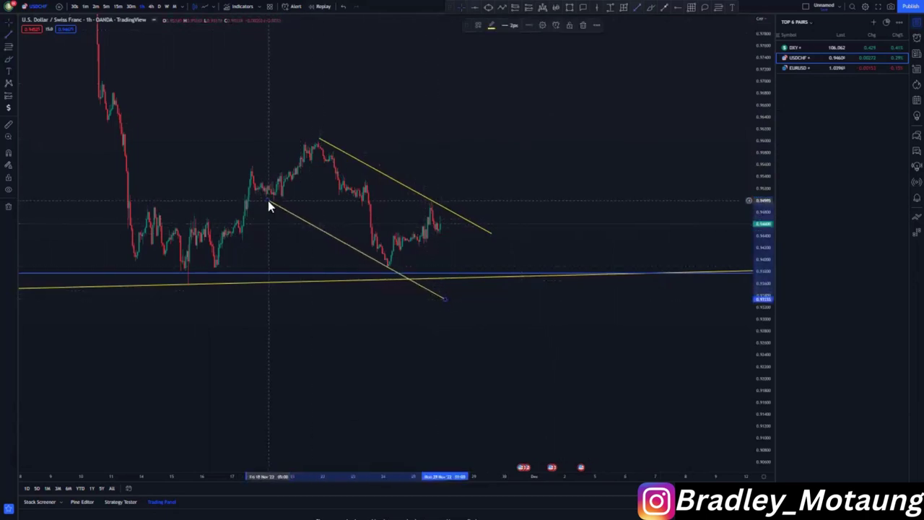
pyautogui.moveTo(268, 200); pyautogui.dragTo(271, 198)
pyautogui.click(317, 264)
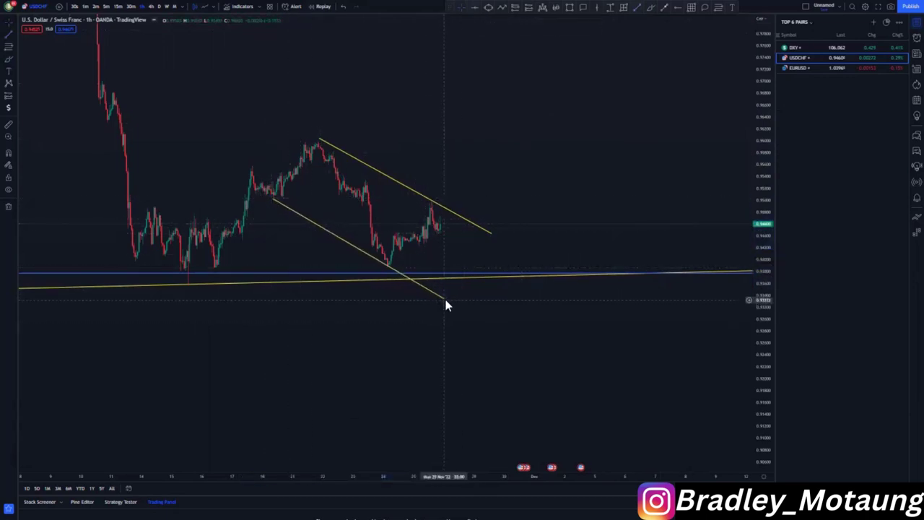
pyautogui.moveTo(445, 304); pyautogui.dragTo(457, 304)
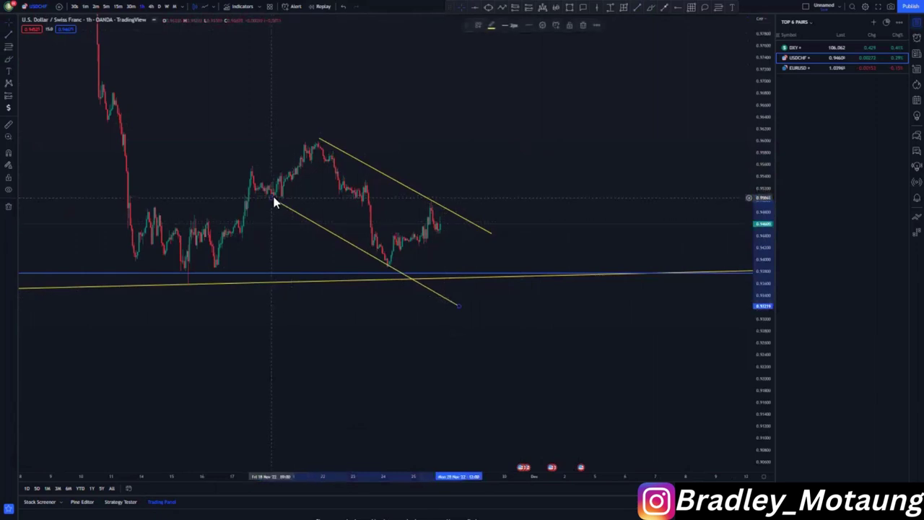
pyautogui.moveTo(272, 198); pyautogui.dragTo(272, 200)
pyautogui.click(308, 245)
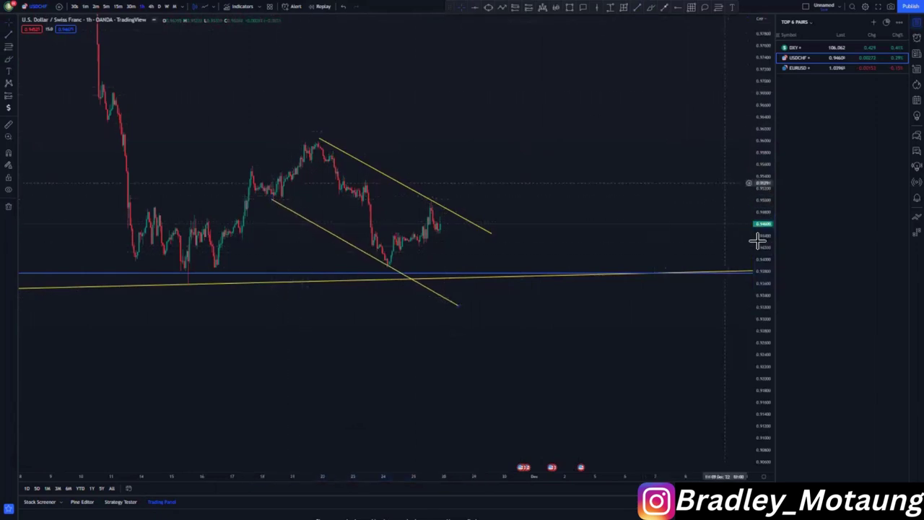
# - Draw two short rising trend lines around the latest rebound inside the falling channel, and adjust the end of the channel's lower line
pyautogui.moveTo(594, 221); pyautogui.dragTo(568, 177)
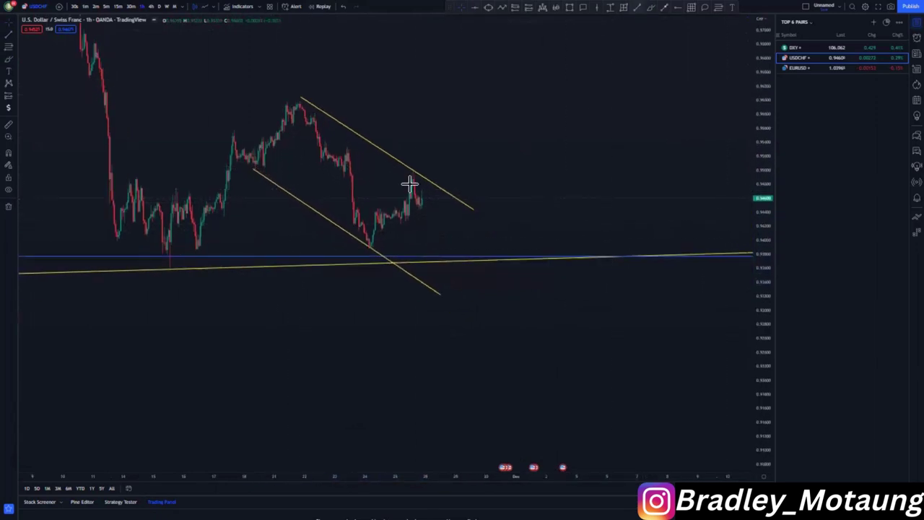
pyautogui.click(358, 203)
pyautogui.click(413, 169)
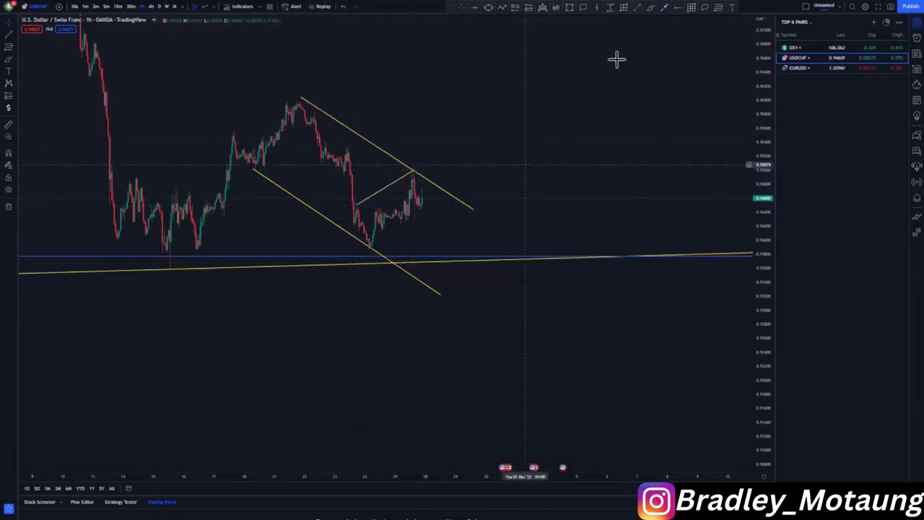
pyautogui.click(366, 246)
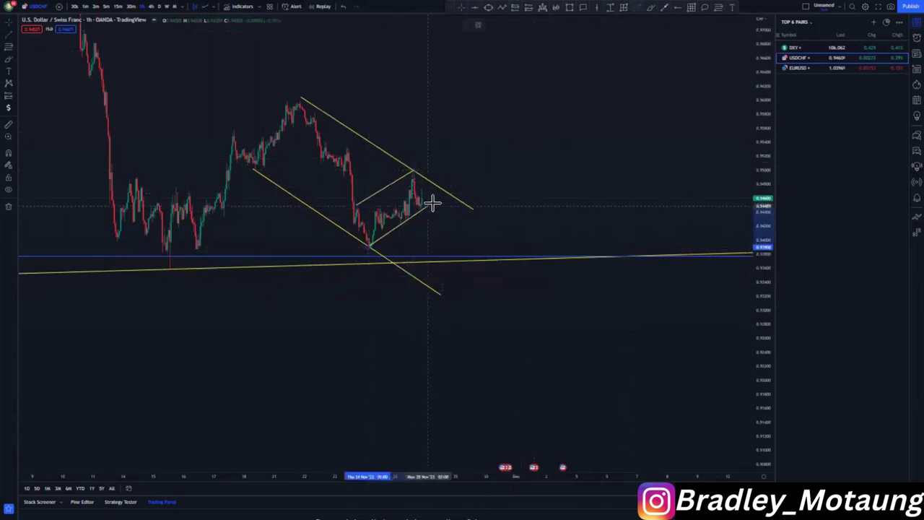
pyautogui.click(433, 203)
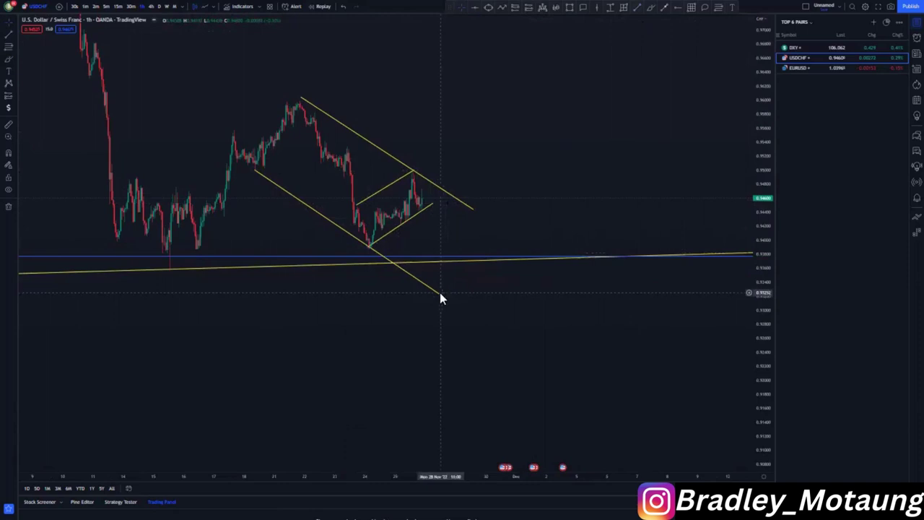
pyautogui.moveTo(439, 292); pyautogui.dragTo(443, 299)
pyautogui.click(473, 301)
# - Draw a projected path with arrows, down to the channel's lower line at about 0.932 and up to about 0.964
pyautogui.scroll(-3, 405, 217)
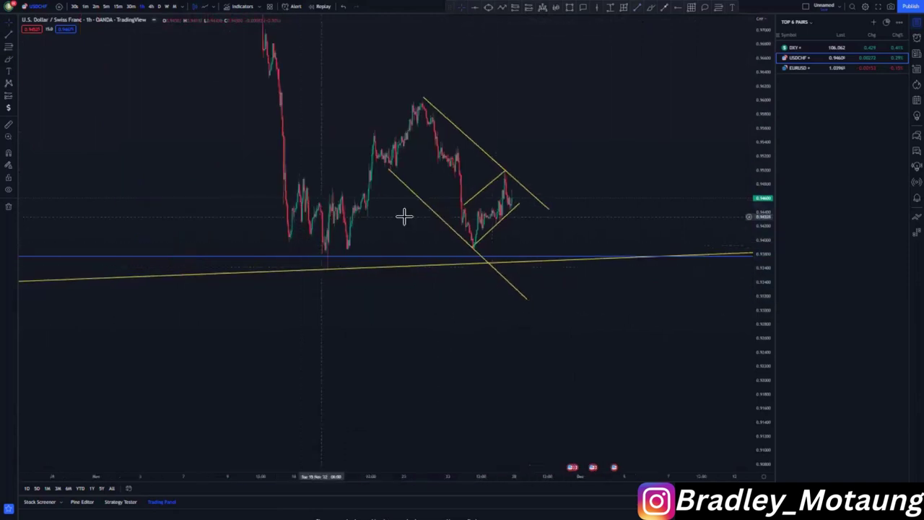
pyautogui.scroll(3, 378, 274)
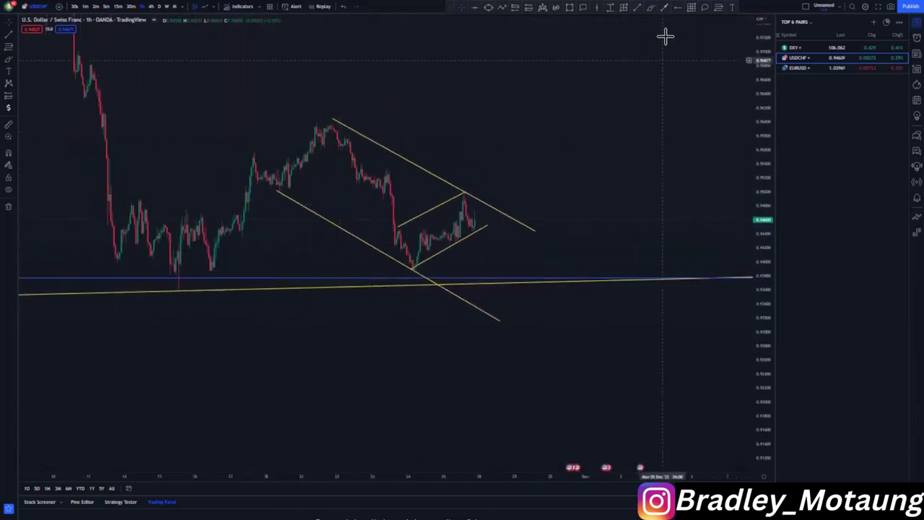
pyautogui.click(664, 8)
pyautogui.click(481, 216)
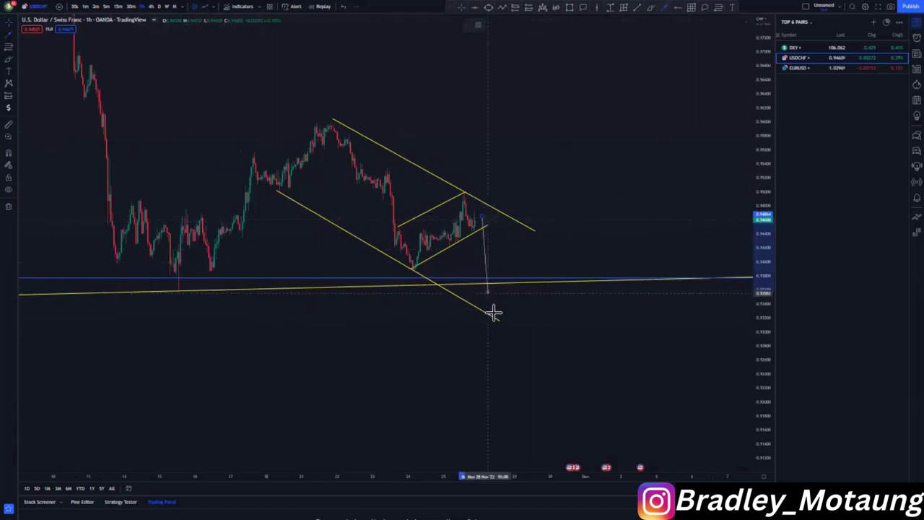
pyautogui.click(493, 316)
pyautogui.click(498, 318)
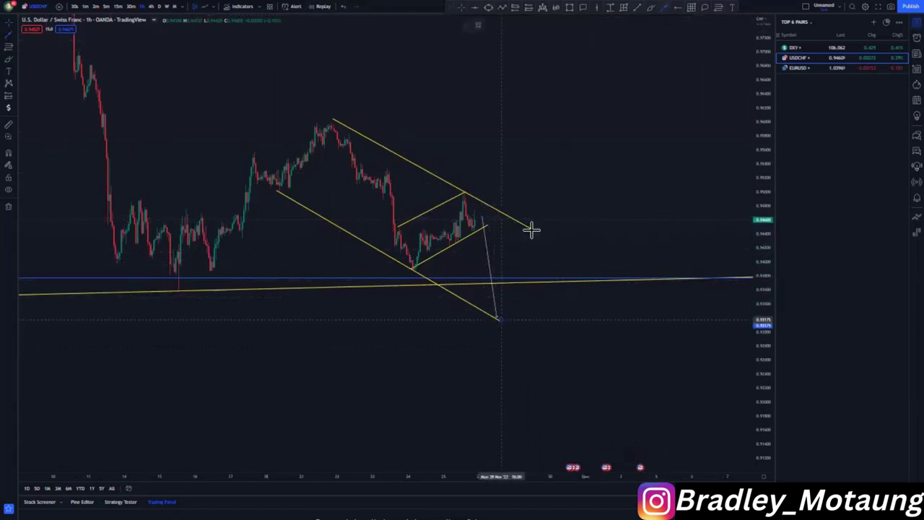
pyautogui.click(572, 95)
# - Circle the projected low with the brush, and sketch a zigzag consolidation above the 0.938 ray followed by a rise to about 0.970
pyautogui.scroll(-3, 568, 337)
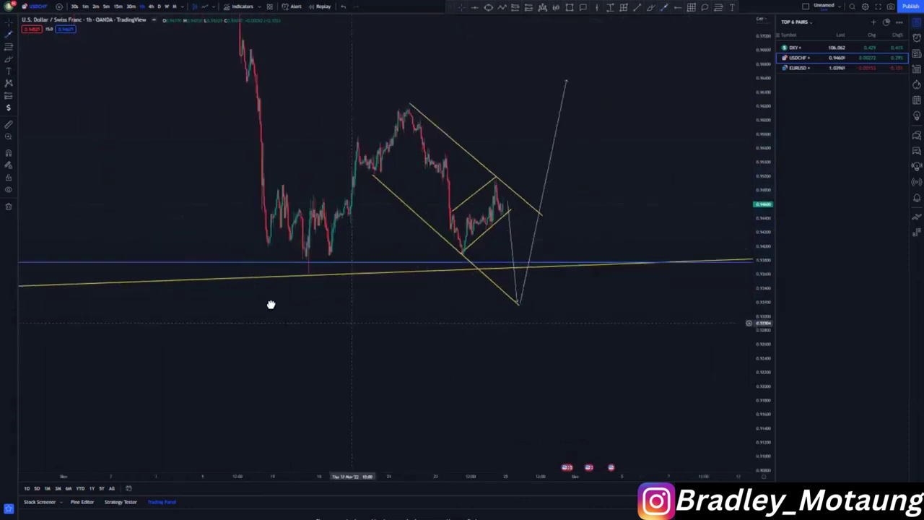
pyautogui.moveTo(351, 323); pyautogui.dragTo(270, 305)
pyautogui.scroll(-3, 448, 295)
pyautogui.moveTo(766, 135); pyautogui.dragTo(761, 254)
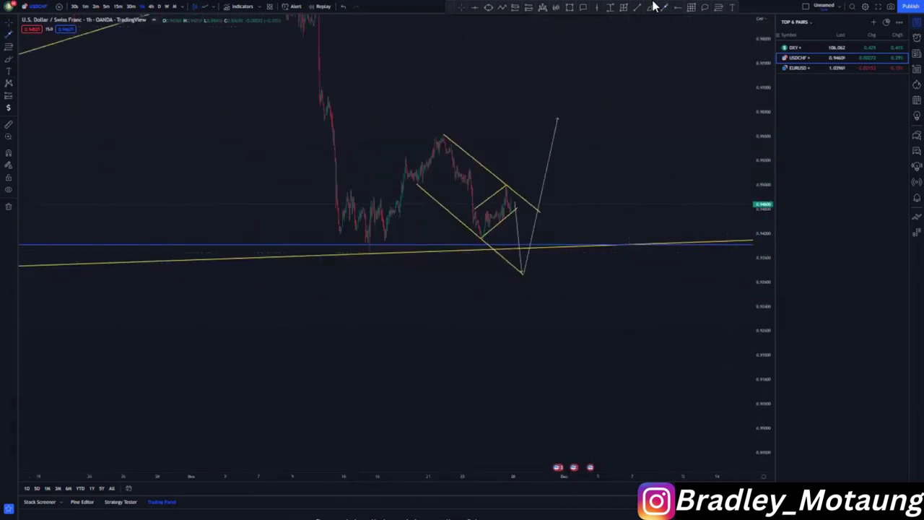
pyautogui.click(522, 269)
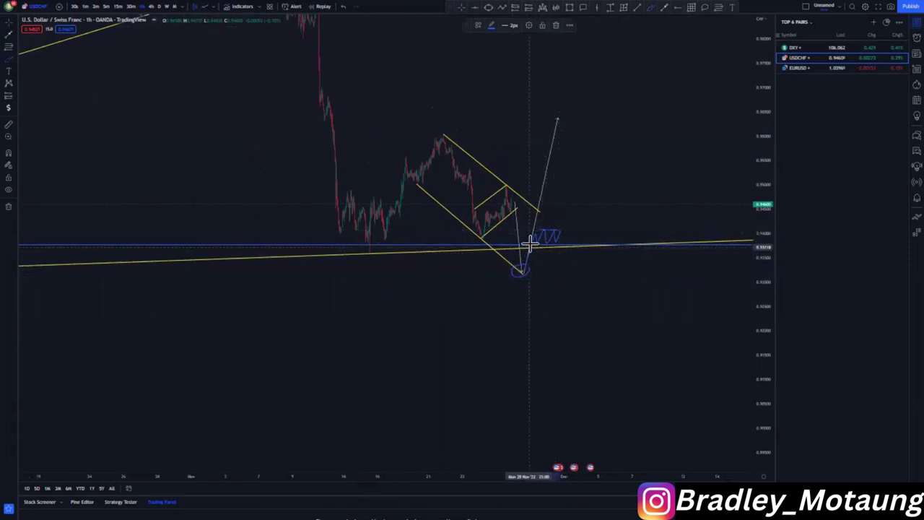
pyautogui.scroll(-3, 563, 235)
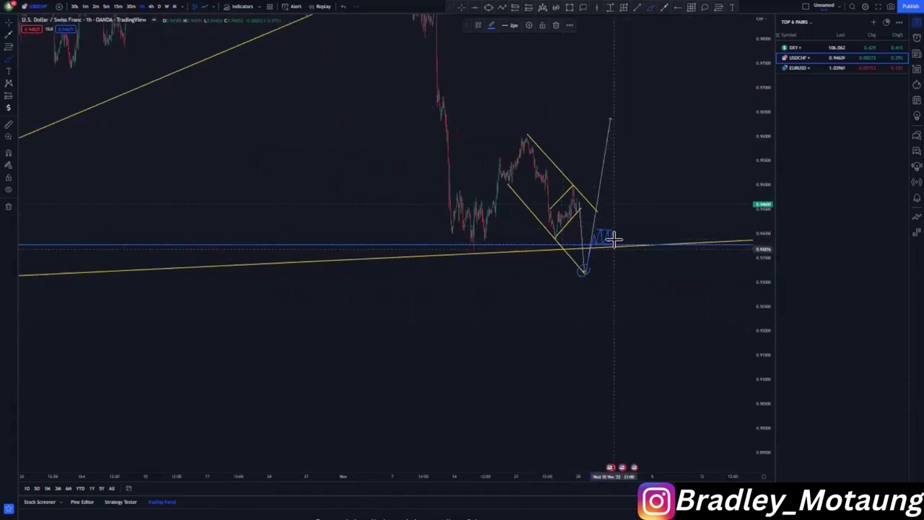
pyautogui.moveTo(613, 240); pyautogui.dragTo(664, 89)
pyautogui.scroll(-3, 607, 284)
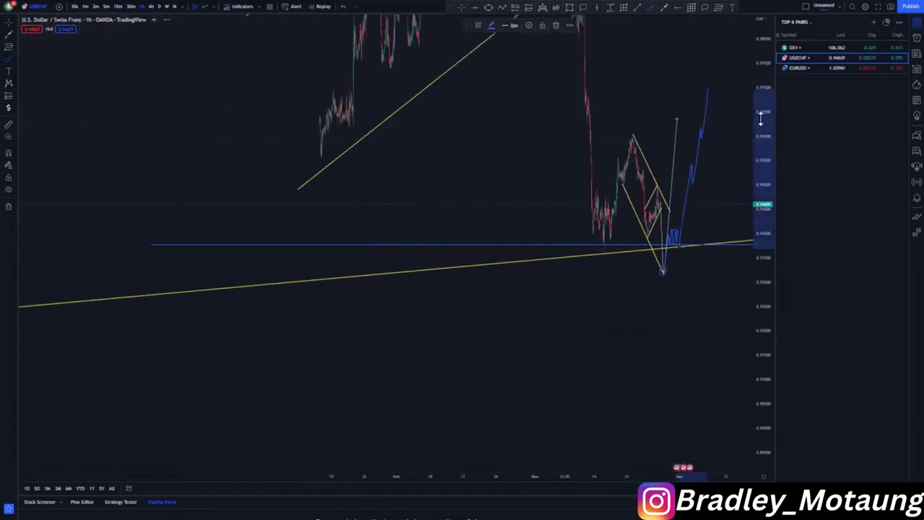
pyautogui.moveTo(761, 119); pyautogui.dragTo(761, 173)
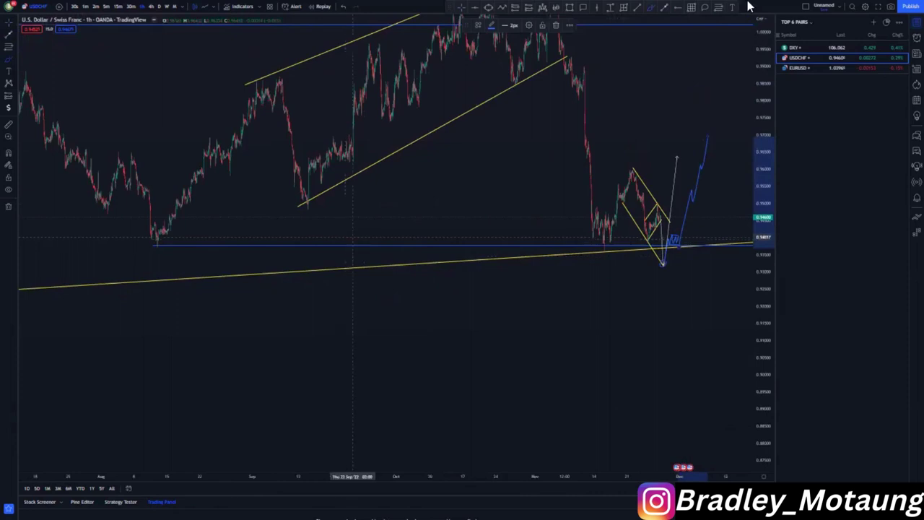
# - Switch to the EUR/USD chart on the weekly timeframe, reset the chart view and frame the 2021–2022 decline
pyautogui.click(808, 71)
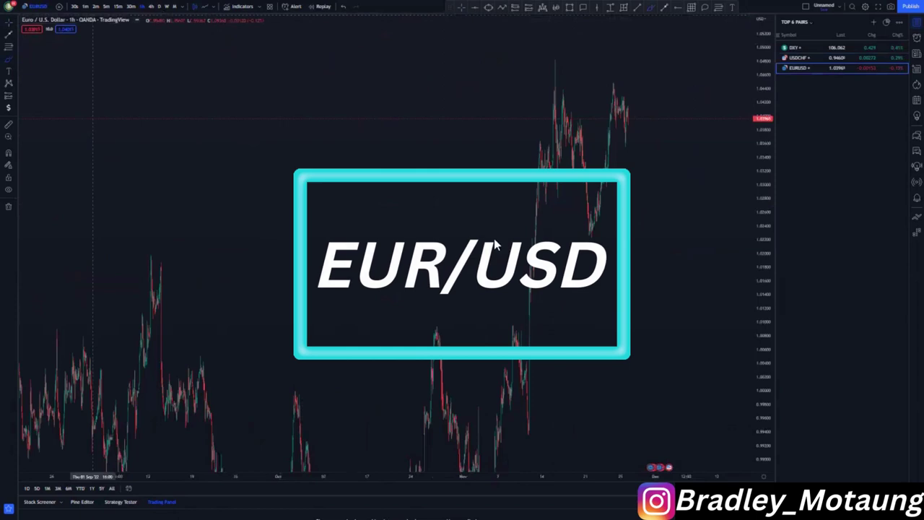
pyautogui.click(167, 7)
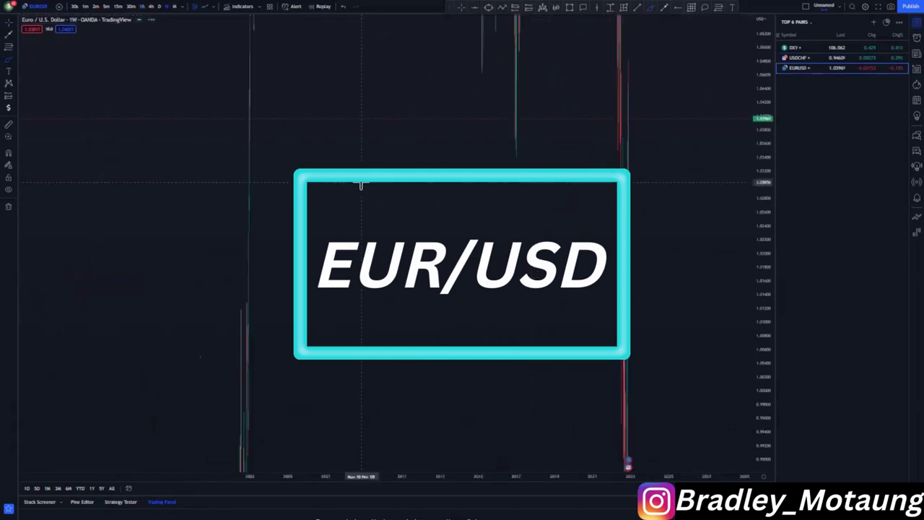
pyautogui.rightClick(406, 179)
pyautogui.click(429, 187)
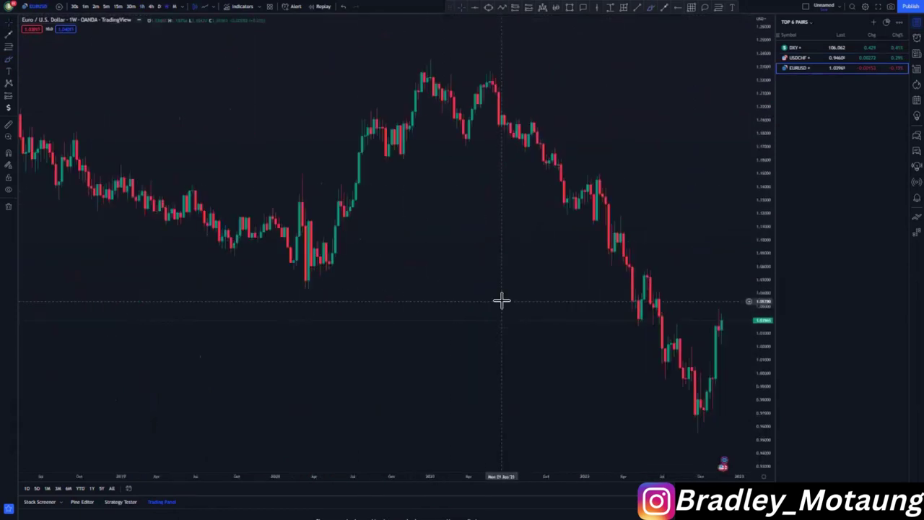
pyautogui.moveTo(593, 129); pyautogui.dragTo(415, 84)
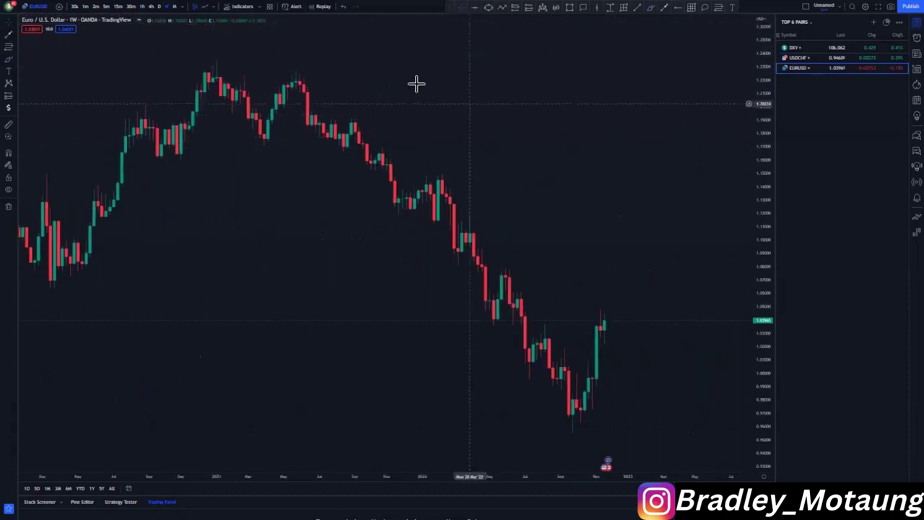
pyautogui.moveTo(771, 146); pyautogui.dragTo(765, 262)
pyautogui.moveTo(704, 242); pyautogui.dragTo(655, 152)
pyautogui.scroll(-2, 685, 242)
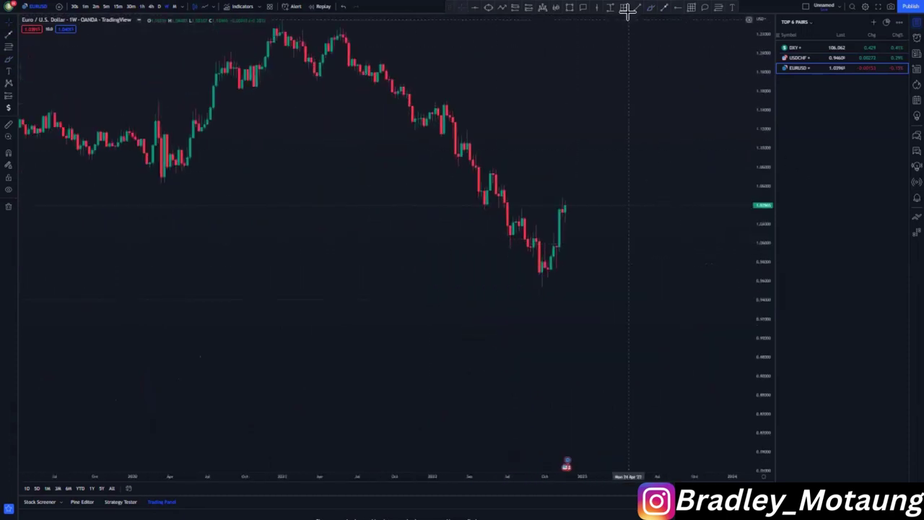
# - Draw a falling channel around the 2022 decline, with the upper line from about 1.155 to 0.98 and the lower from about 1.12 to 0.951
pyautogui.click(446, 95)
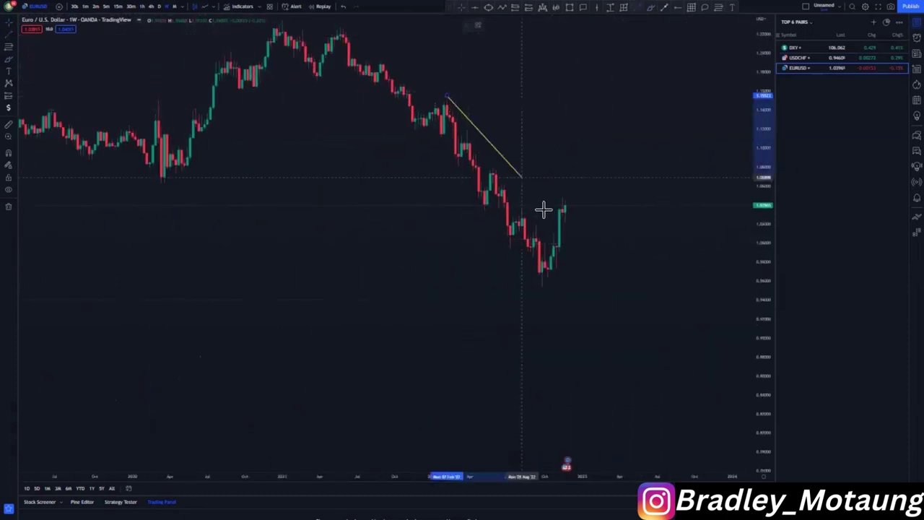
pyautogui.click(561, 260)
pyautogui.click(595, 233)
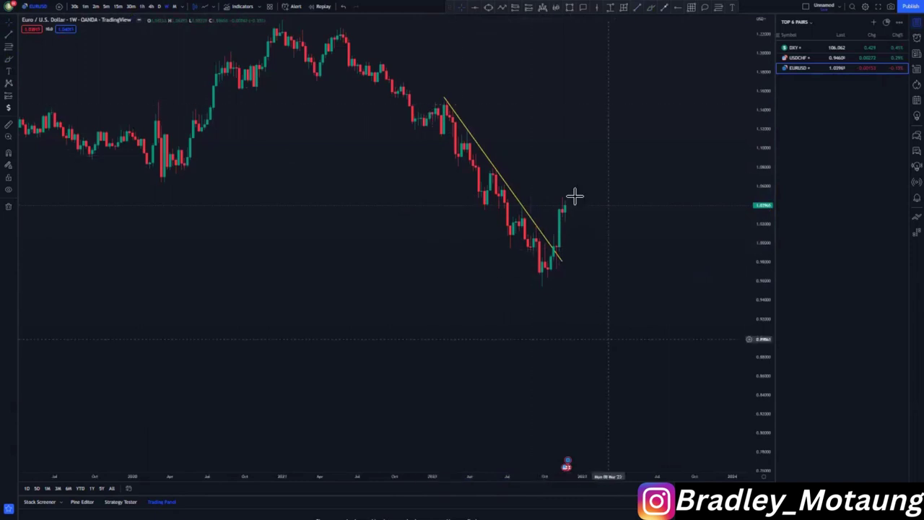
pyautogui.click(547, 291)
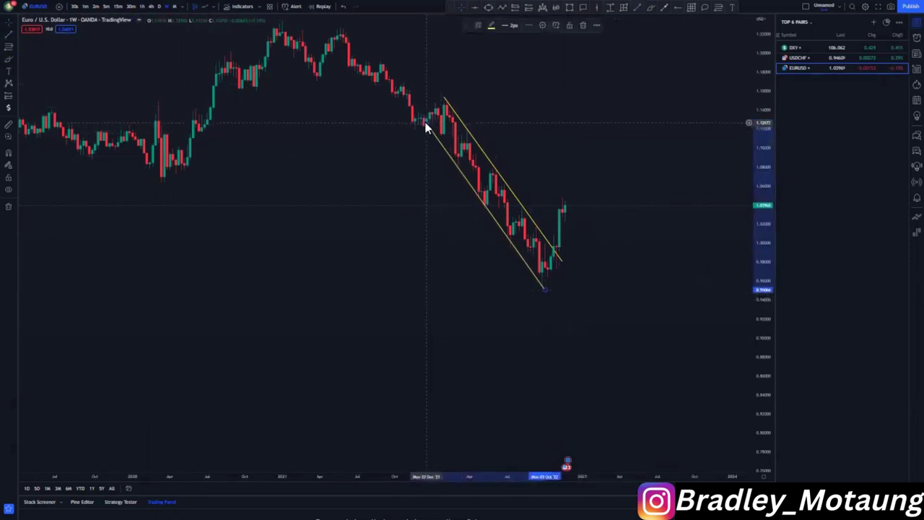
pyautogui.moveTo(425, 123); pyautogui.dragTo(426, 130)
pyautogui.click(623, 212)
pyautogui.moveTo(639, 230); pyautogui.dragTo(635, 262)
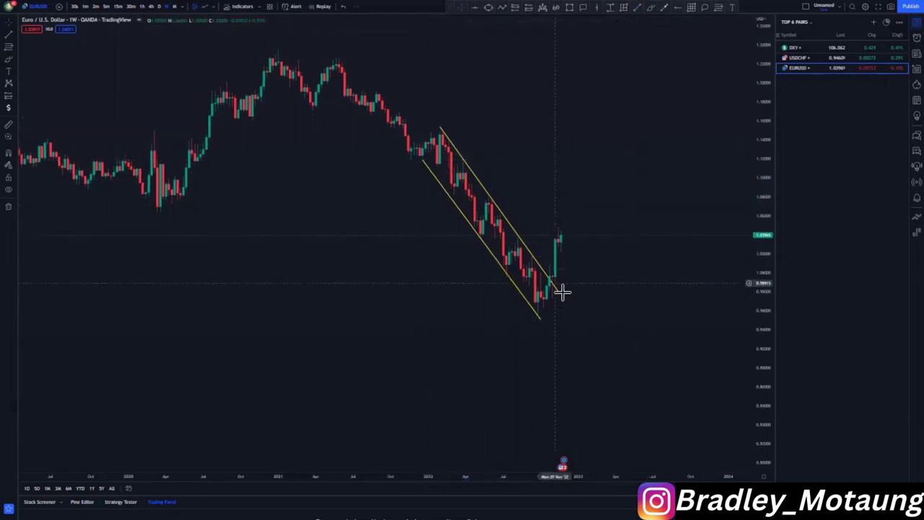
# - Circle the November rally out of the falling channel with the brush and mark the August high with a horizontal brush stroke
pyautogui.scroll(2, 561, 292)
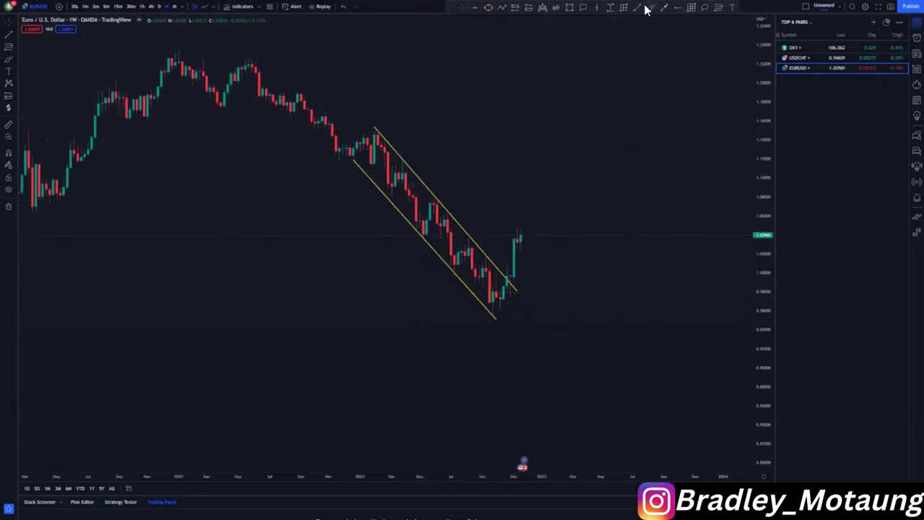
pyautogui.moveTo(524, 220)
pyautogui.mouseDown()
pyautogui.moveTo(498, 242)
pyautogui.moveTo(527, 228)
pyautogui.mouseUp()
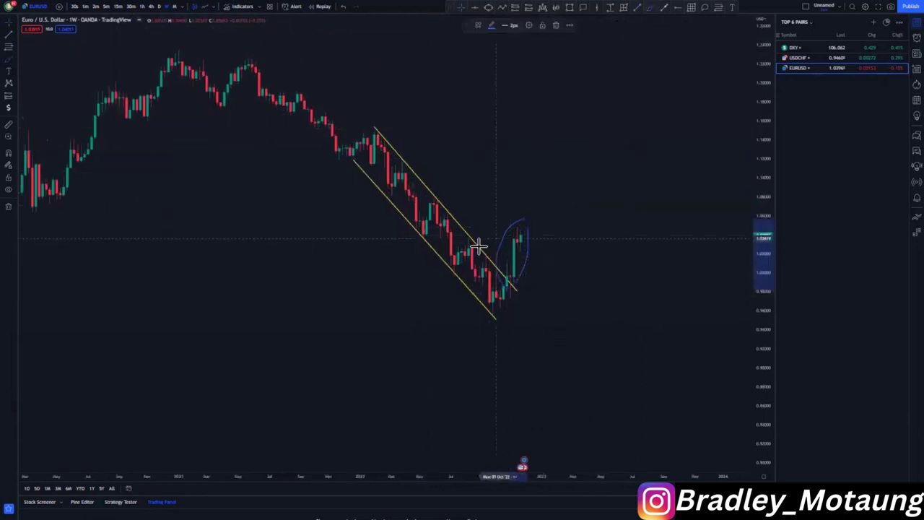
pyautogui.moveTo(465, 237)
pyautogui.mouseDown()
pyautogui.moveTo(545, 237)
pyautogui.moveTo(551, 165)
pyautogui.moveTo(570, 141)
pyautogui.mouseUp()
pyautogui.click(344, 6)
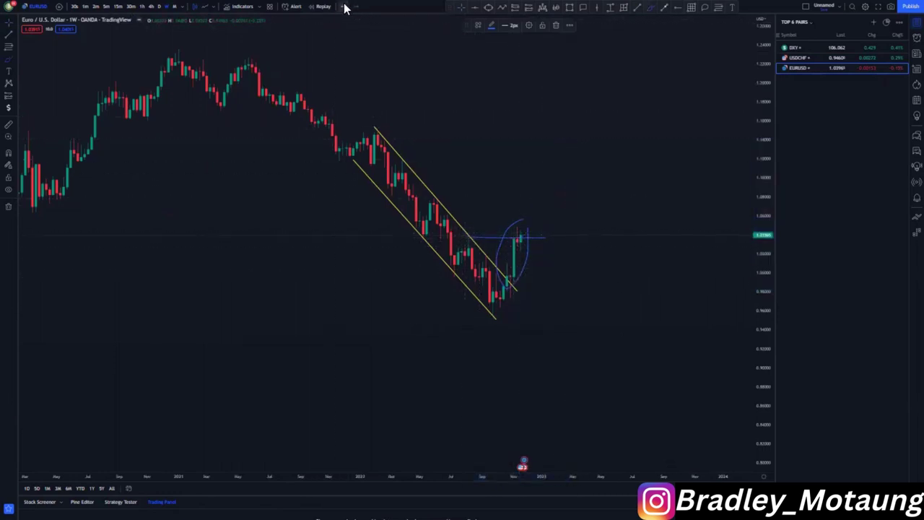
# - Switch to the daily timeframe and move the start of the falling channel's upper line to the June 2022 high, about 1.079
pyautogui.click(173, 7)
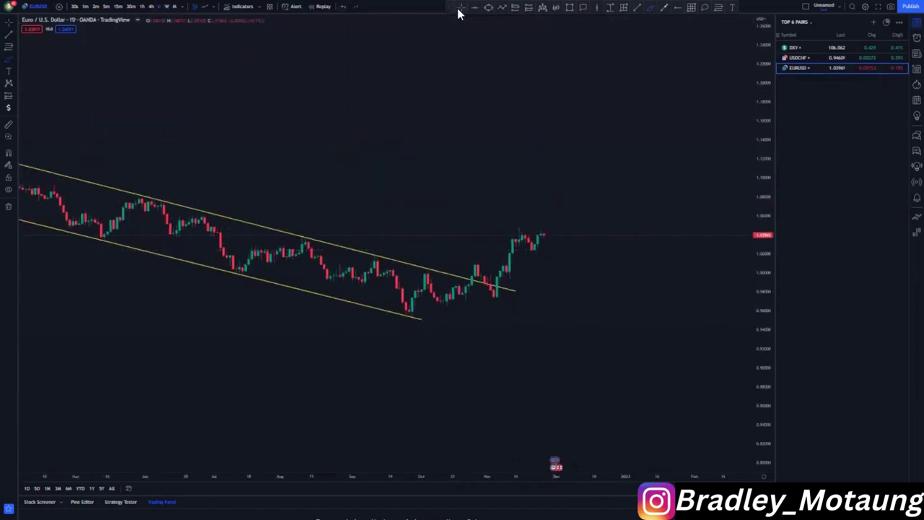
pyautogui.moveTo(762, 426); pyautogui.dragTo(756, 263)
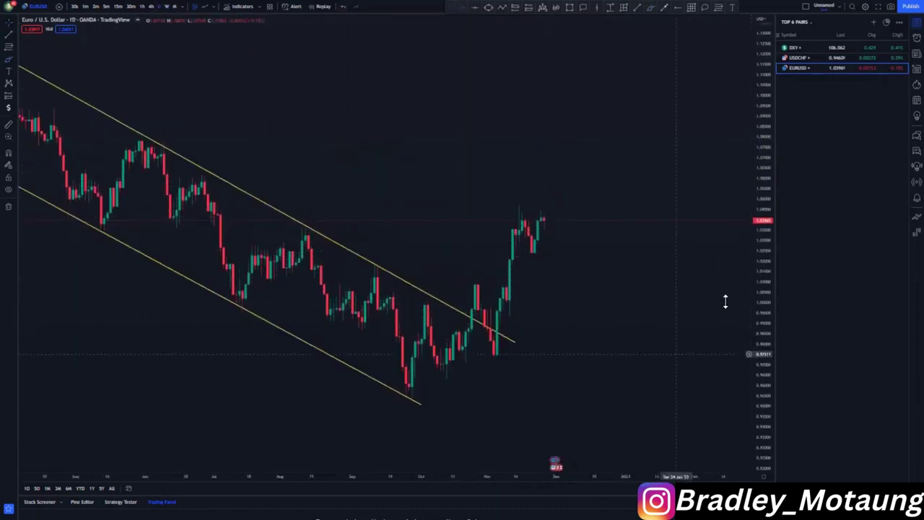
pyautogui.moveTo(695, 460); pyautogui.dragTo(695, 350)
pyautogui.scroll(-6, 650, 361)
pyautogui.moveTo(407, 295); pyautogui.dragTo(398, 355)
pyautogui.scroll(-5, 427, 88)
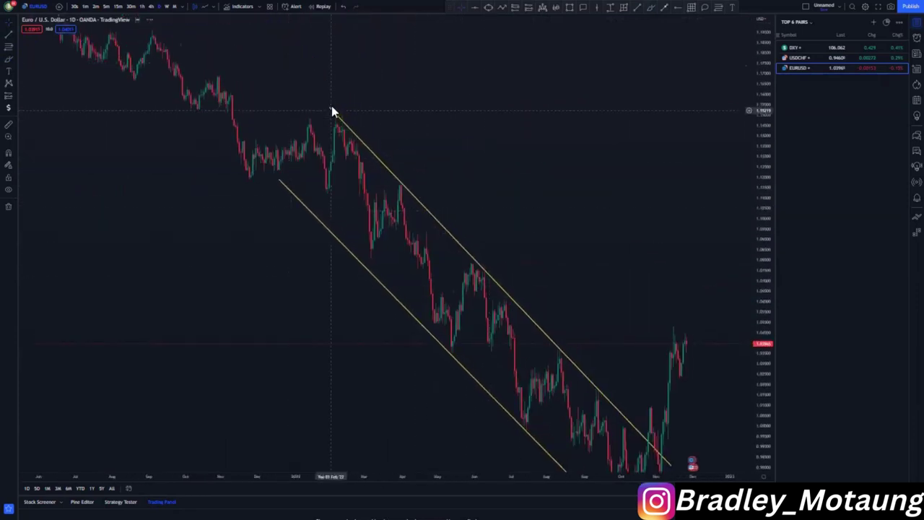
pyautogui.moveTo(331, 109); pyautogui.dragTo(486, 261)
pyautogui.moveTo(523, 161); pyautogui.dragTo(419, 39)
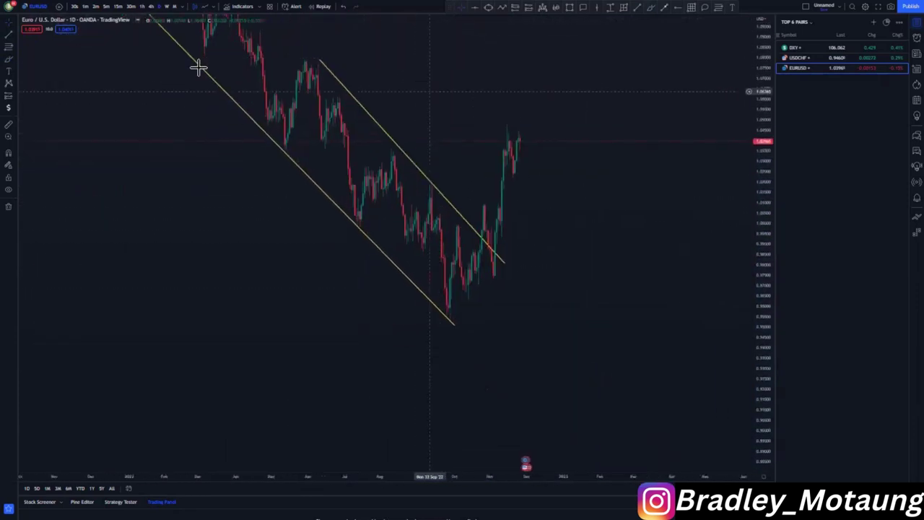
# - Refit the channel's lower line to run from the May 2022 low at about 1.036 to the September low at about 0.955
pyautogui.moveTo(196, 159); pyautogui.dragTo(320, 237)
pyautogui.moveTo(236, 54); pyautogui.dragTo(401, 216)
pyautogui.moveTo(406, 272); pyautogui.dragTo(305, 143)
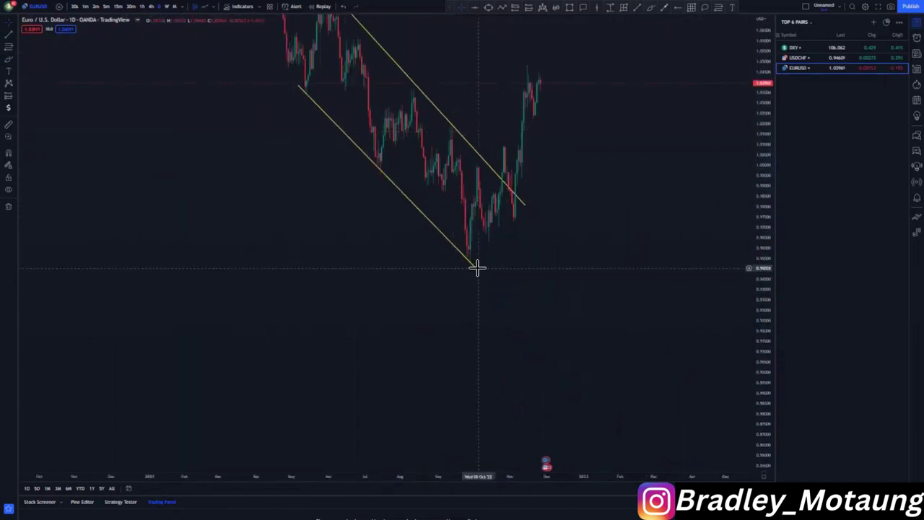
pyautogui.moveTo(475, 266); pyautogui.dragTo(472, 260)
pyautogui.moveTo(509, 310); pyautogui.dragTo(495, 321)
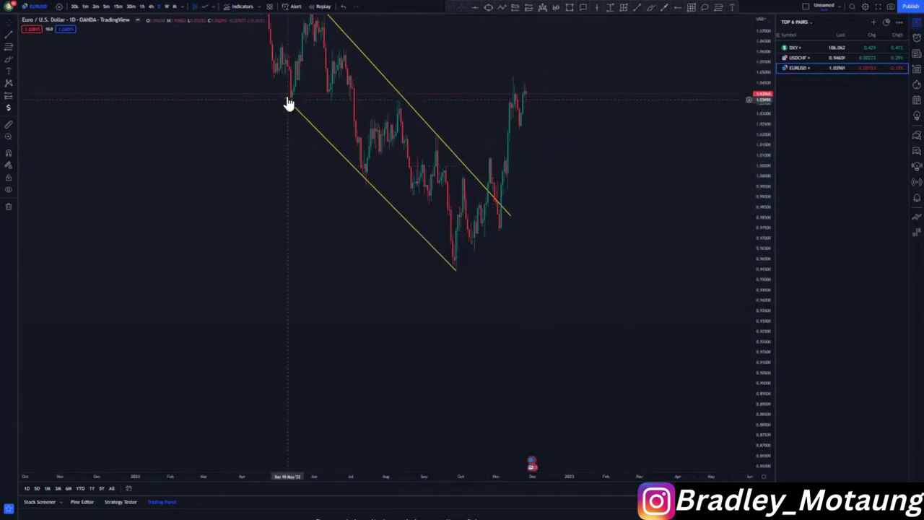
pyautogui.moveTo(285, 97); pyautogui.dragTo(285, 100)
pyautogui.moveTo(536, 237); pyautogui.dragTo(537, 266)
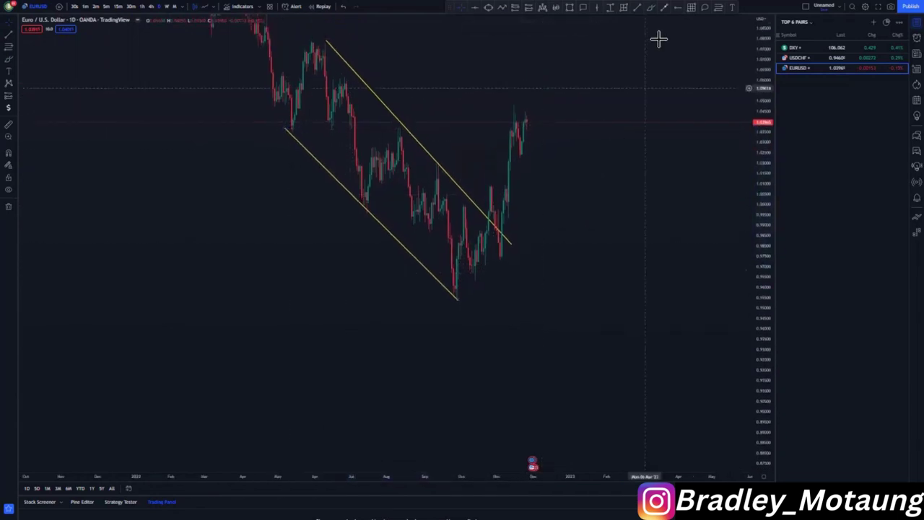
# - Place horizontal rays at the September low of about 0.955, the pre-June high of about 1.078 and the August high of about 1.037
pyautogui.click(456, 297)
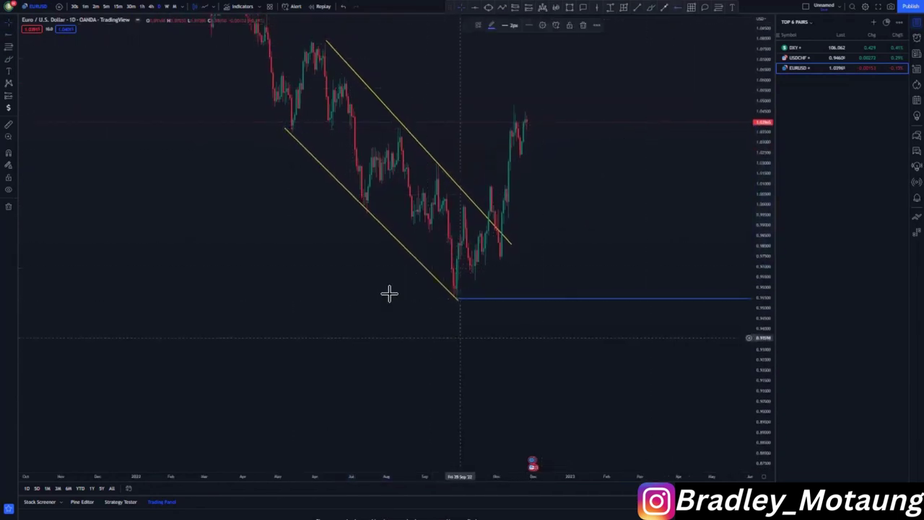
pyautogui.moveTo(285, 150); pyautogui.dragTo(288, 148)
pyautogui.moveTo(289, 239); pyautogui.dragTo(323, 306)
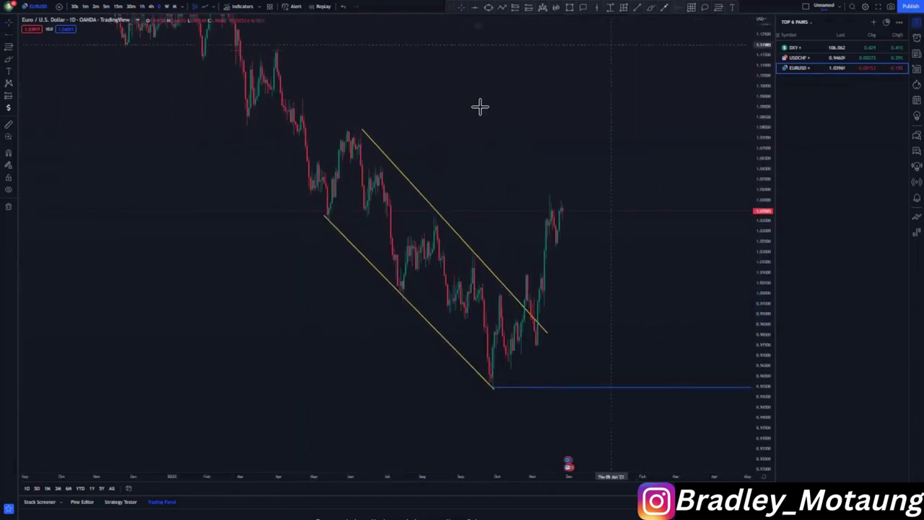
pyautogui.click(348, 136)
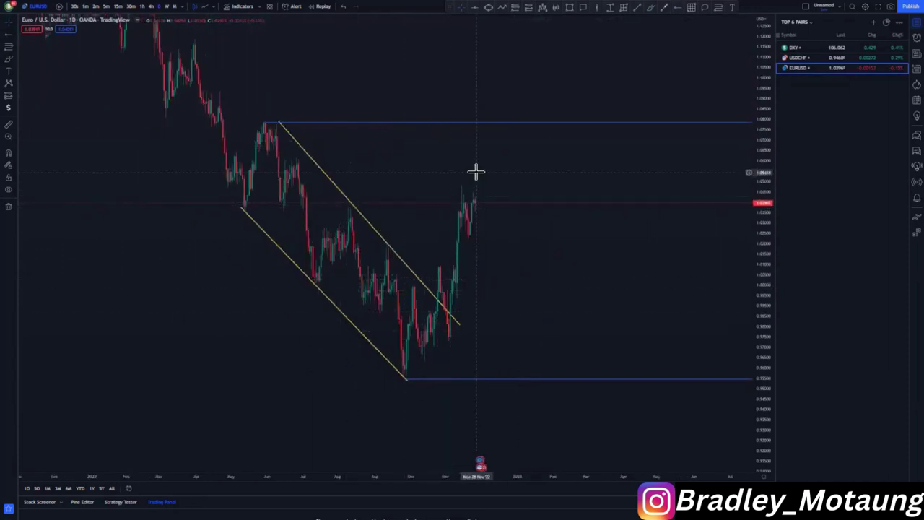
pyautogui.click(348, 208)
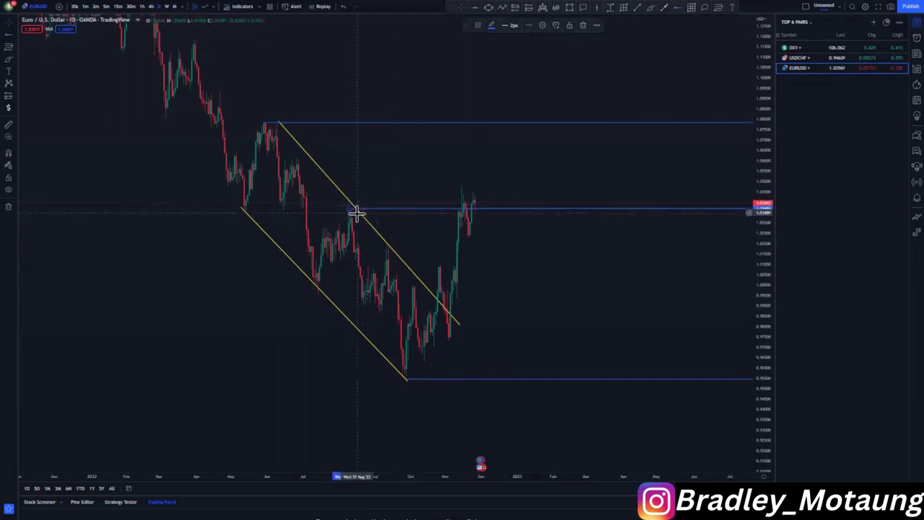
# - Project a path with arrows from the current price down to the 0.955 ray and back up above the 1.078 ray
pyautogui.click(473, 196)
pyautogui.click(533, 377)
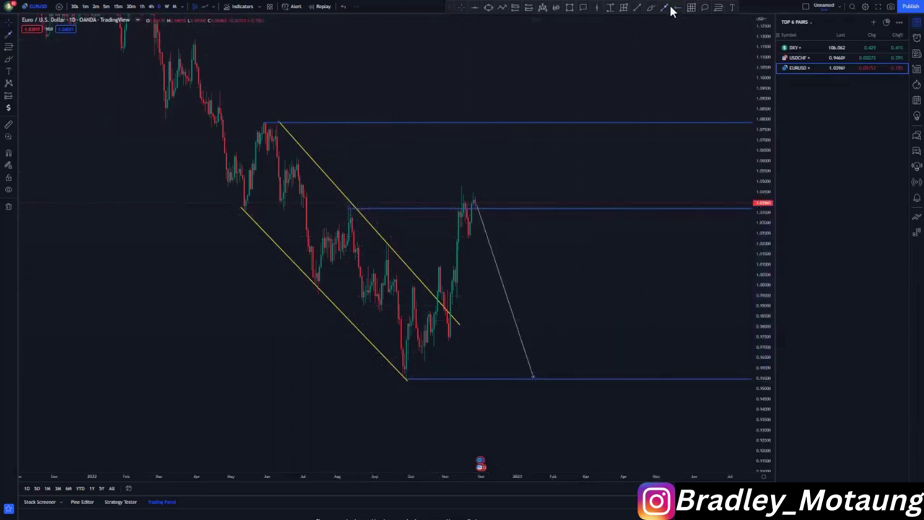
pyautogui.click(596, 112)
pyautogui.click(345, 7)
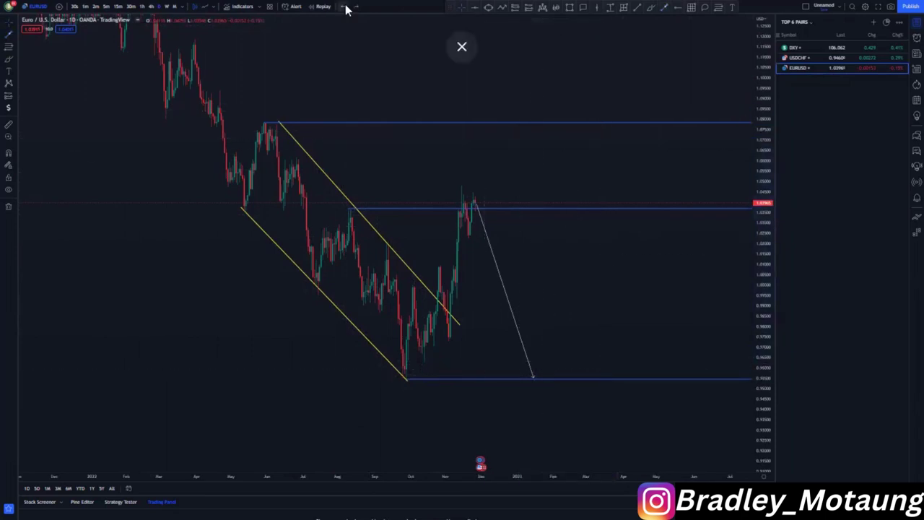
# - Switch the EUR/USD chart to the 4-hour timeframe and stretch the price scale around the recent swings
pyautogui.scroll(-2, 471, 227)
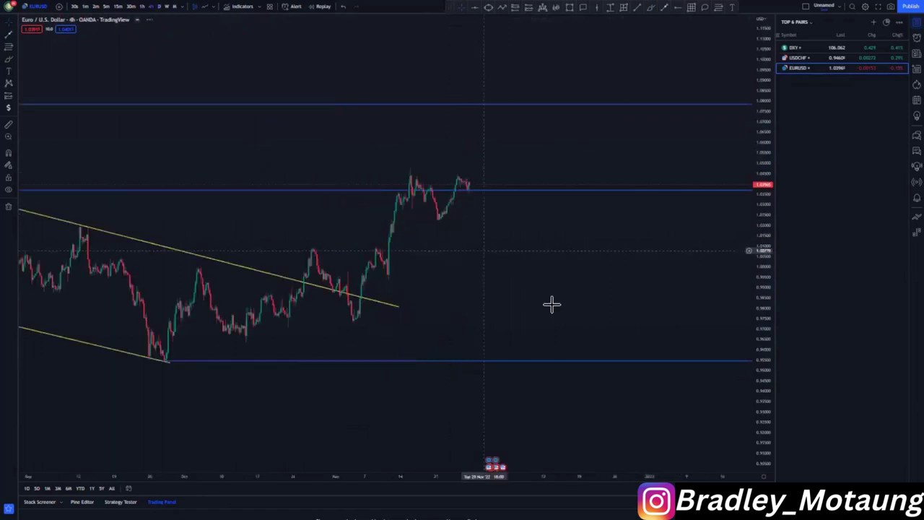
pyautogui.moveTo(763, 400); pyautogui.dragTo(763, 315)
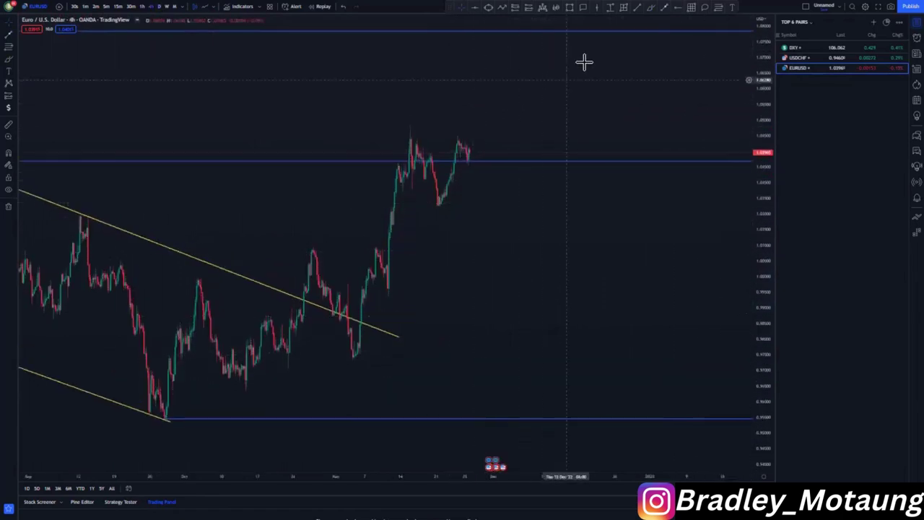
pyautogui.moveTo(634, 23); pyautogui.dragTo(644, 44)
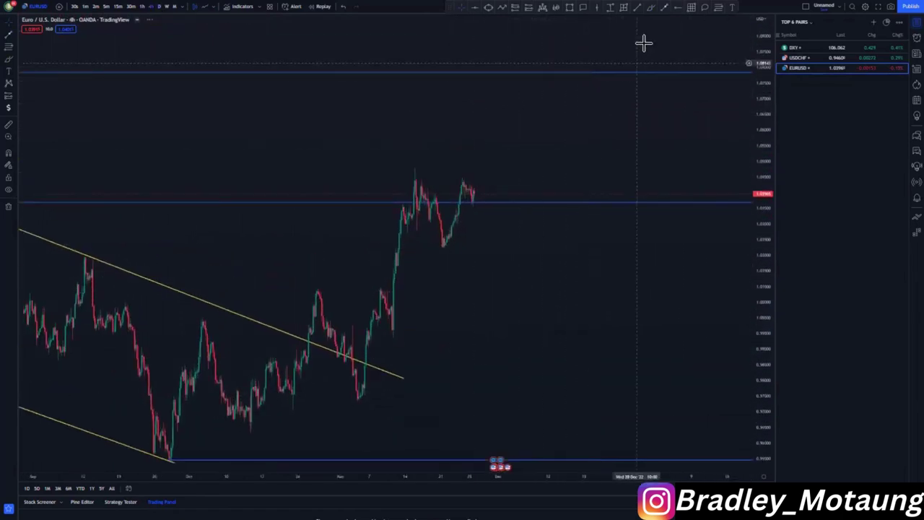
# - Draw a falling flag around the November consolidation, with the upper line from about 1.048 to 1.042 and the lower from about 1.028 to 1.017
pyautogui.click(415, 166)
pyautogui.click(504, 187)
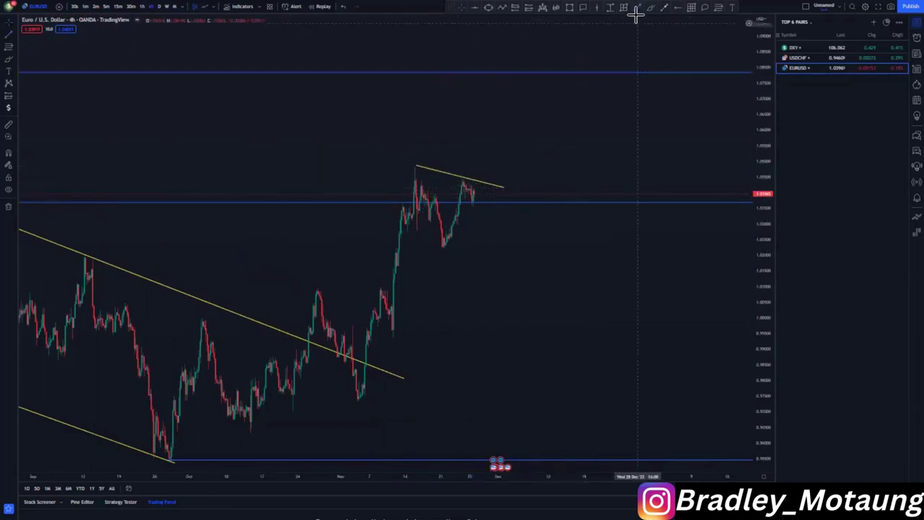
pyautogui.click(403, 231)
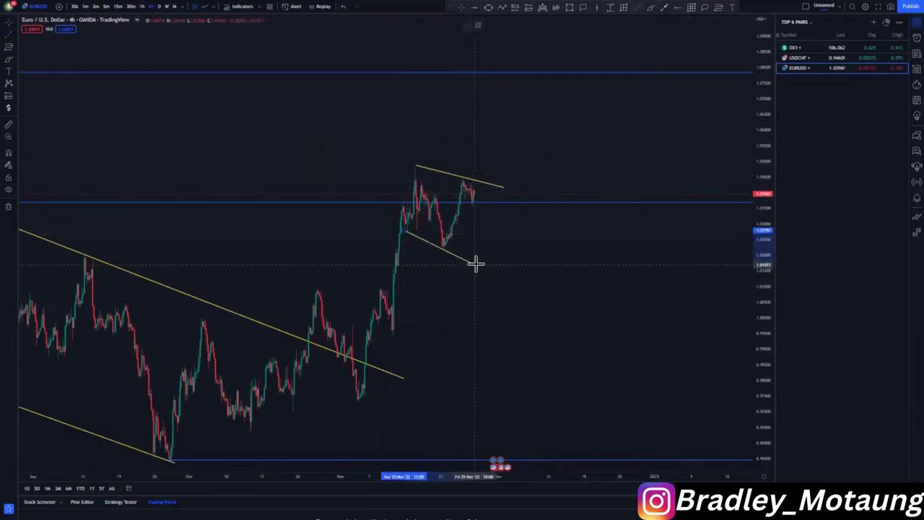
pyautogui.click(475, 263)
# - Project a drop with an arrow to the flag's lower line at about 1.018, and place a horizontal ray at the late-November low of about 1.021
pyautogui.click(662, 8)
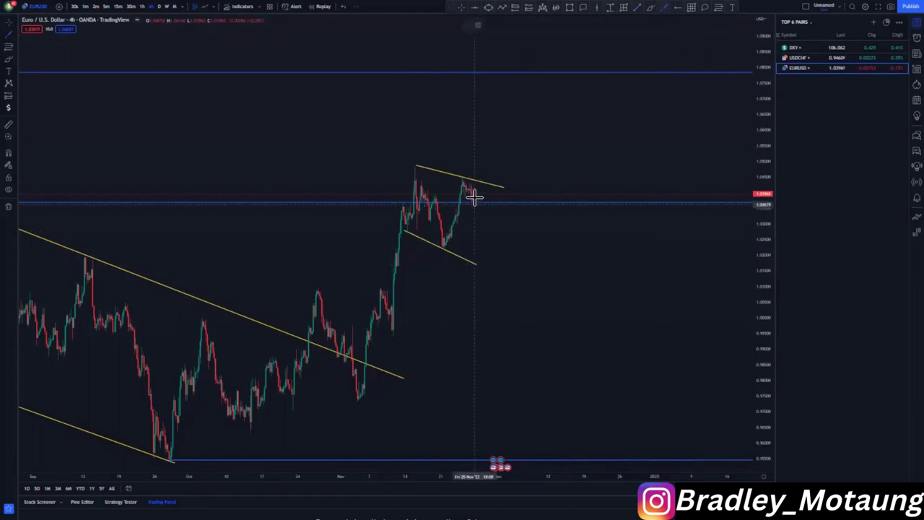
pyautogui.click(477, 189)
pyautogui.click(480, 263)
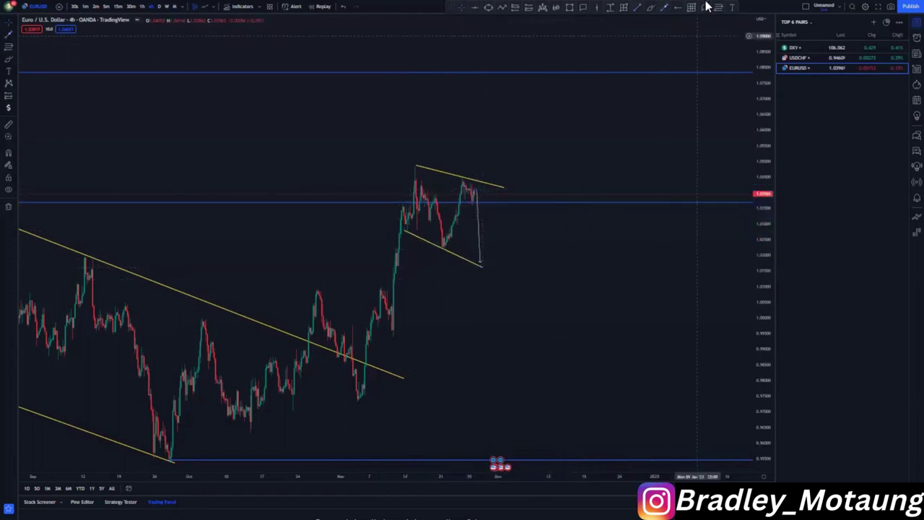
pyautogui.click(442, 250)
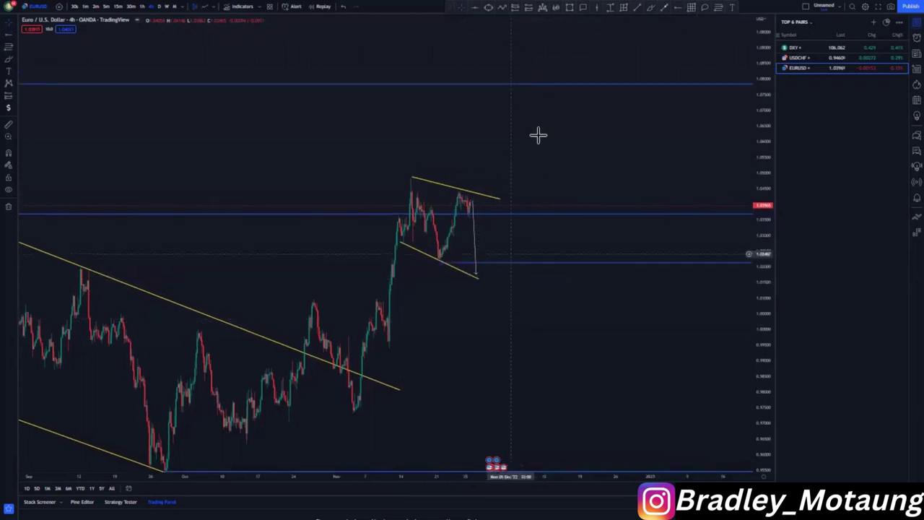
# - Project a rise with an arrow from the flag's lower line to the 1.078 ray, and undo the flag, its arrows and the 1.021 ray
pyautogui.click(664, 10)
pyautogui.click(478, 271)
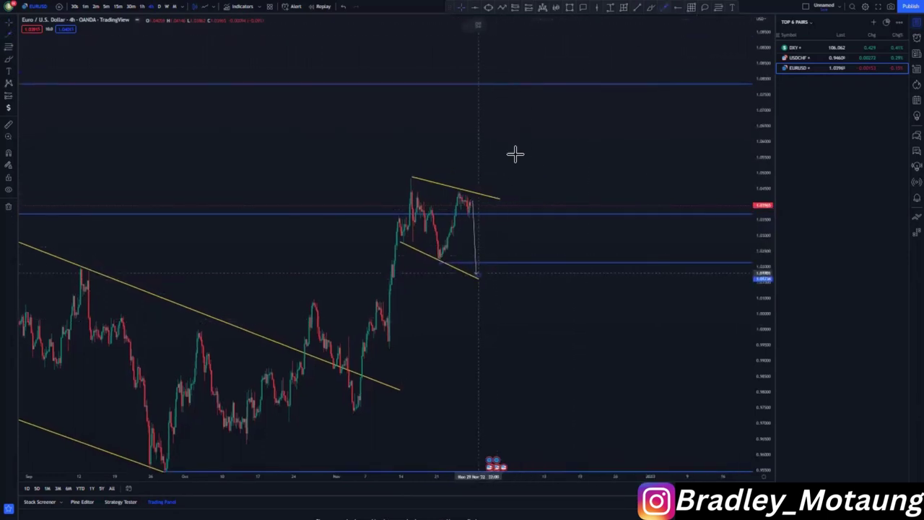
pyautogui.click(532, 87)
pyautogui.moveTo(493, 357); pyautogui.dragTo(480, 265)
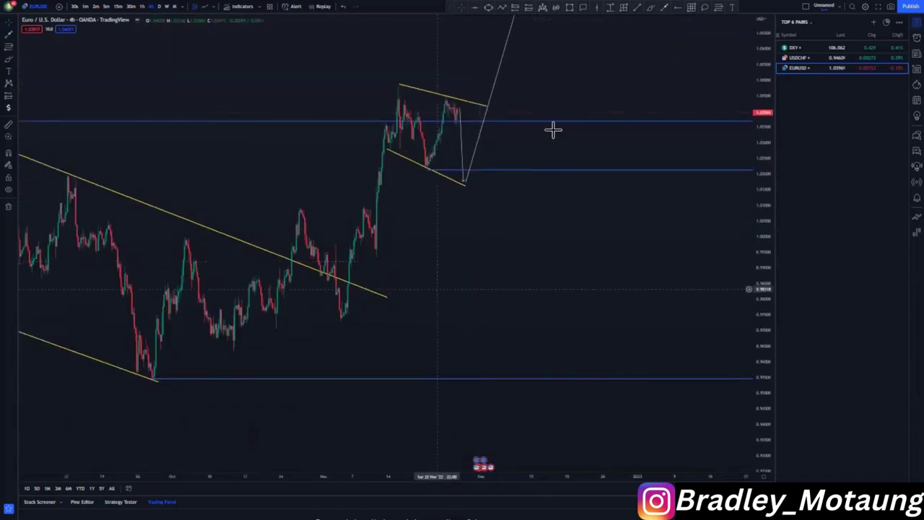
pyautogui.click(341, 10)
pyautogui.click(341, 11)
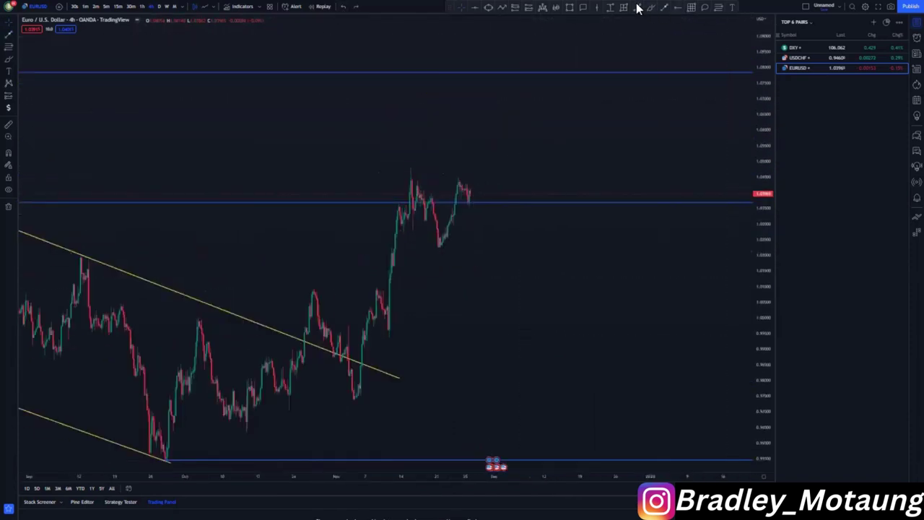
# - Draw a rising channel around the November rally, with the upper line from about 1.000 to 1.051 and the lower from about 0.973 to 1.040
pyautogui.click(321, 316)
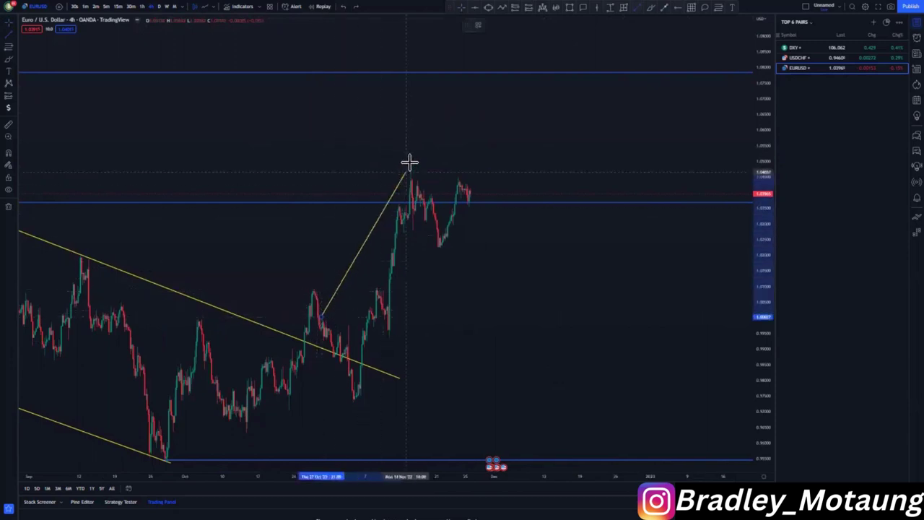
pyautogui.click(416, 158)
pyautogui.moveTo(507, 287); pyautogui.dragTo(508, 274)
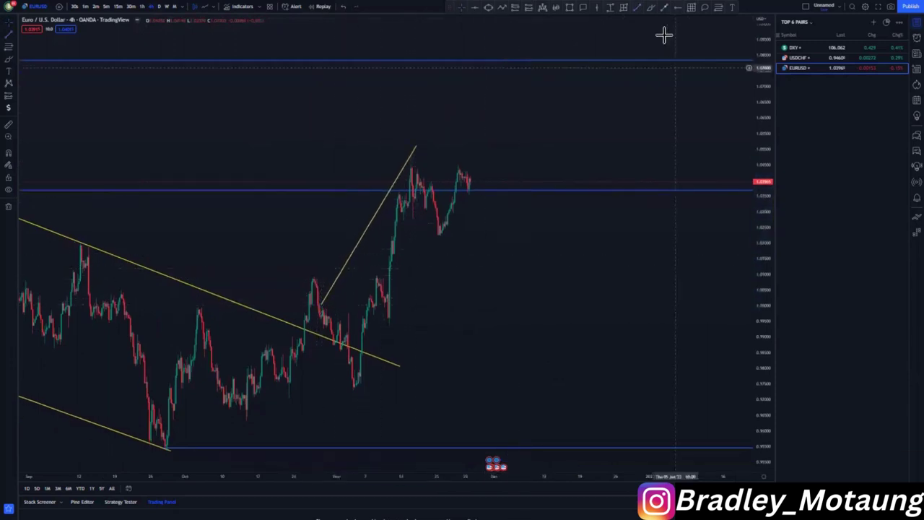
pyautogui.click(354, 386)
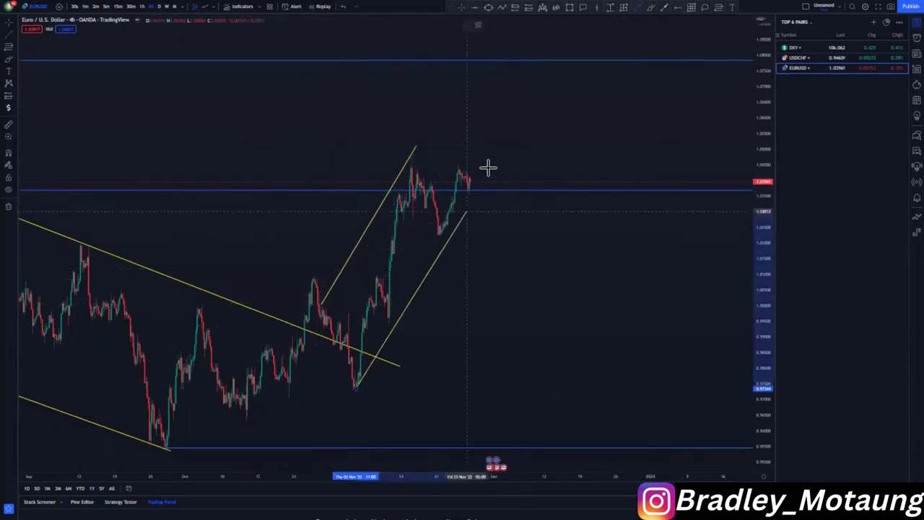
pyautogui.click(478, 179)
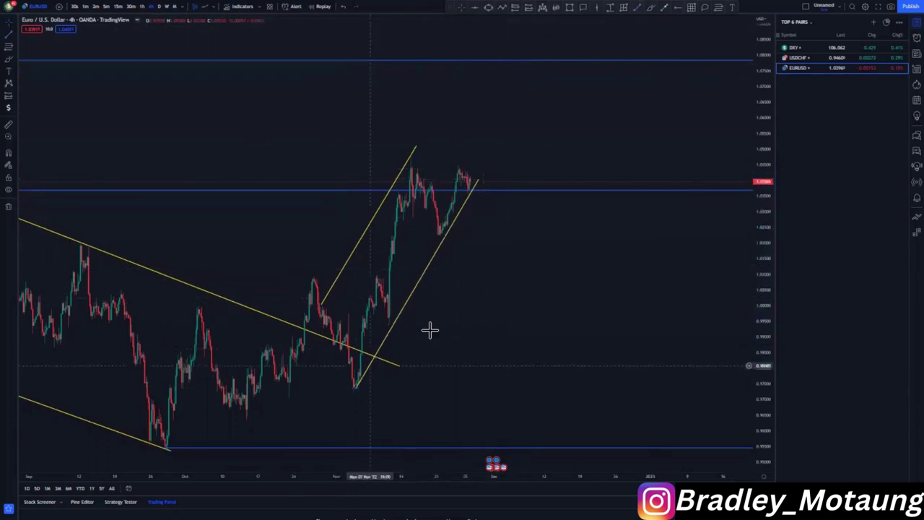
pyautogui.click(356, 386)
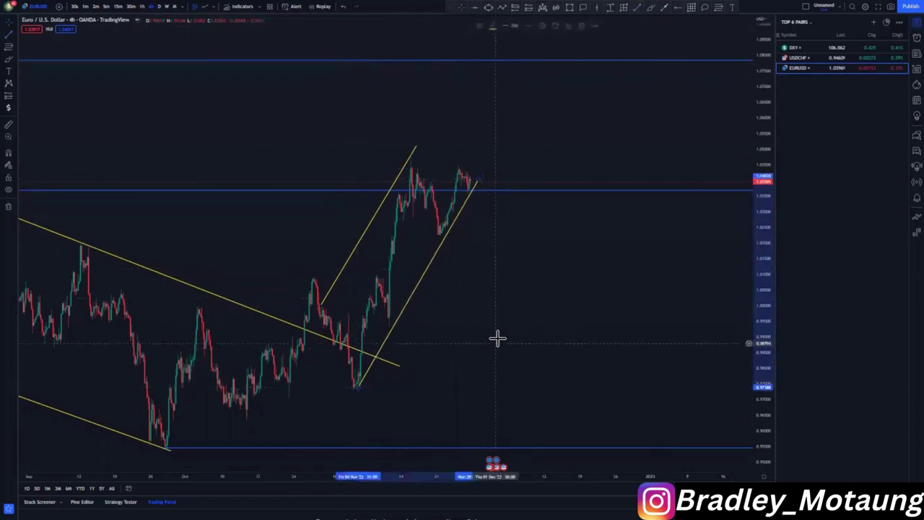
# - Shorten the falling channel's upper line so that it ends in early October 2022 at about 0.998
pyautogui.moveTo(497, 339); pyautogui.dragTo(564, 256)
pyautogui.moveTo(467, 283); pyautogui.dragTo(284, 215)
pyautogui.click(332, 195)
pyautogui.scroll(-4, 485, 187)
pyautogui.moveTo(656, 192)
pyautogui.mouseDown()
pyautogui.moveTo(598, 235)
pyautogui.moveTo(610, 224)
pyautogui.mouseUp()
# - Place a horizontal ray at the early-November low of about 0.973, and switch the chart to the 1-hour timeframe
pyautogui.click(676, 8)
pyautogui.click(488, 336)
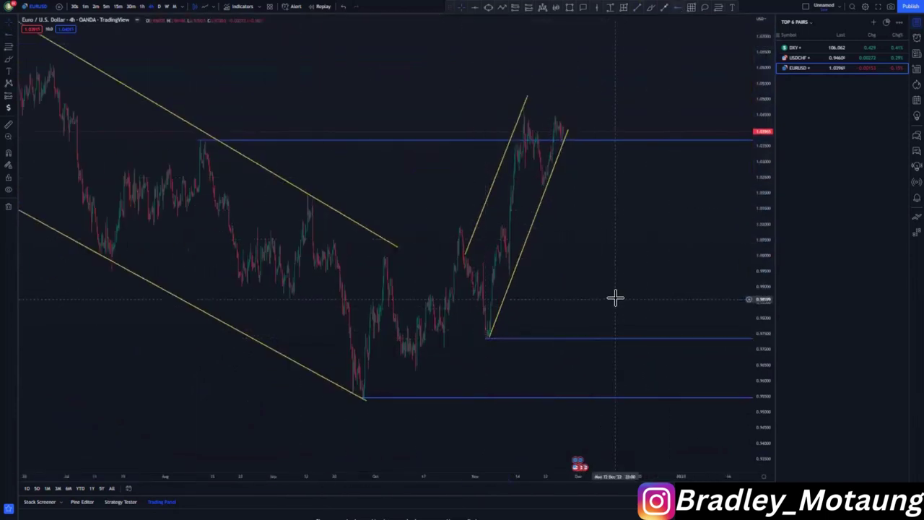
pyautogui.scroll(4, 614, 299)
pyautogui.moveTo(560, 282); pyautogui.dragTo(667, 288)
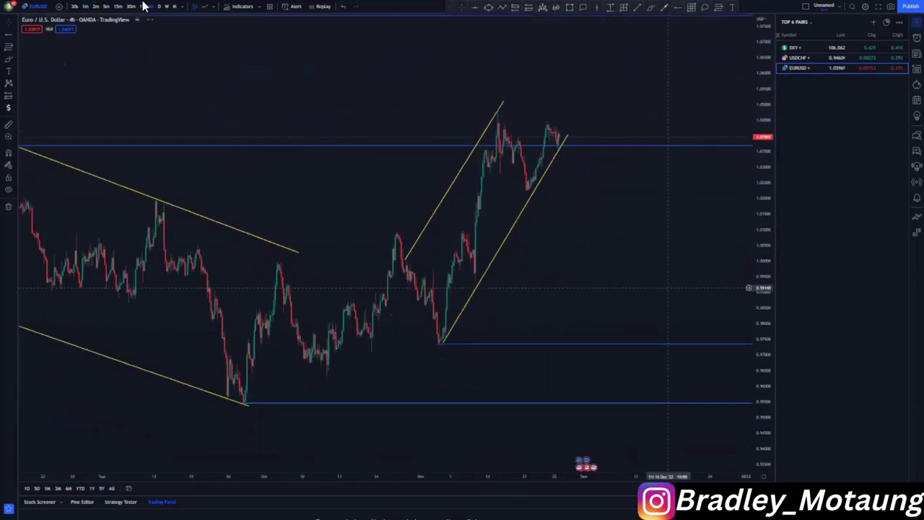
pyautogui.write('1h')
pyautogui.press('Return')
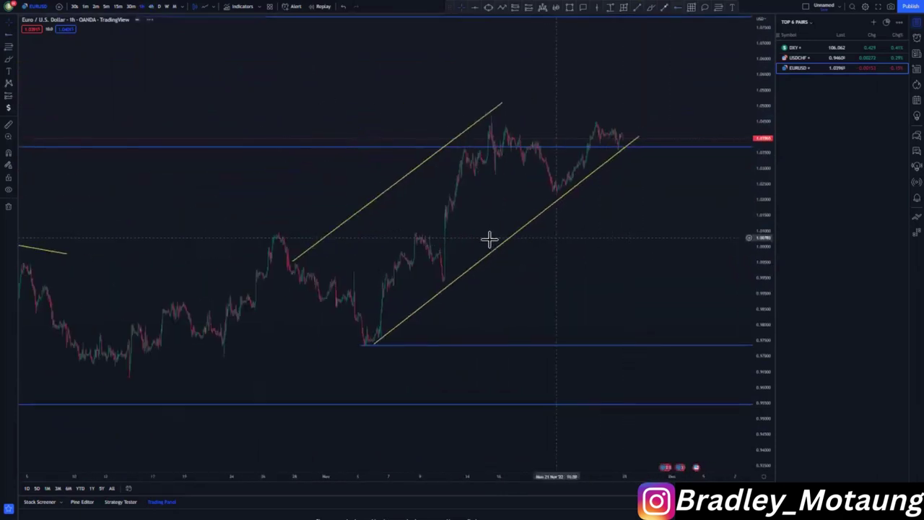
# - Shorten the rising channel's lower line so that it ends near the late-November low at about 1.025
pyautogui.scroll(-3, 647, 221)
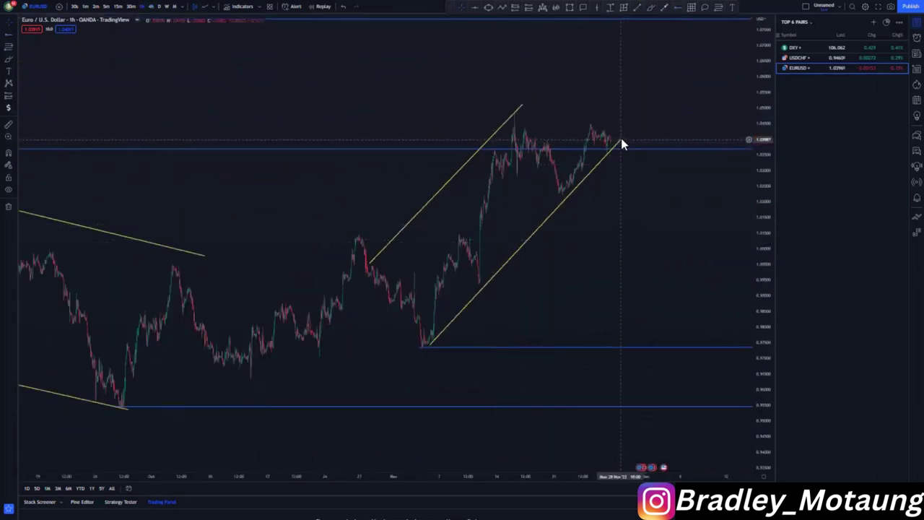
pyautogui.moveTo(621, 138); pyautogui.dragTo(571, 185)
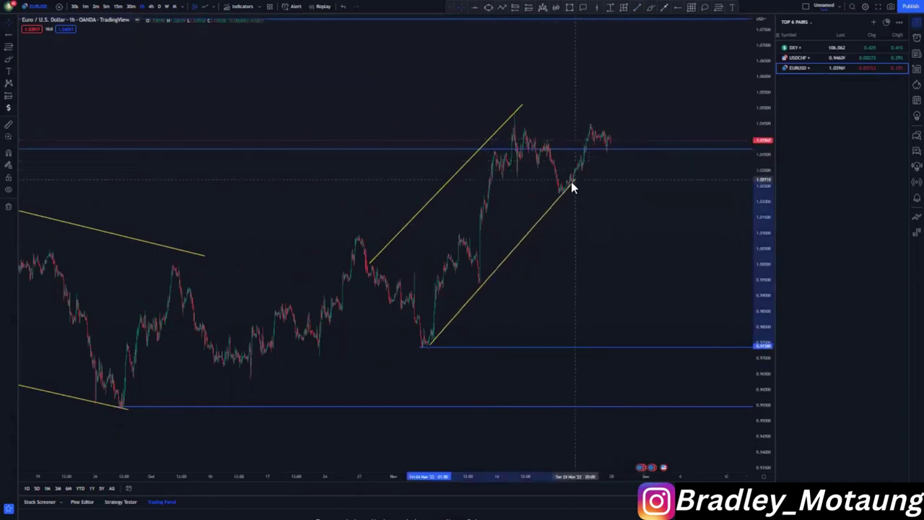
pyautogui.click(626, 140)
# - Draw a steeper inner channel around the mid-November rally, with the upper line from about 1.009 to 1.043 and the lower from about 0.993 to 1.034
pyautogui.click(637, 8)
pyautogui.click(461, 236)
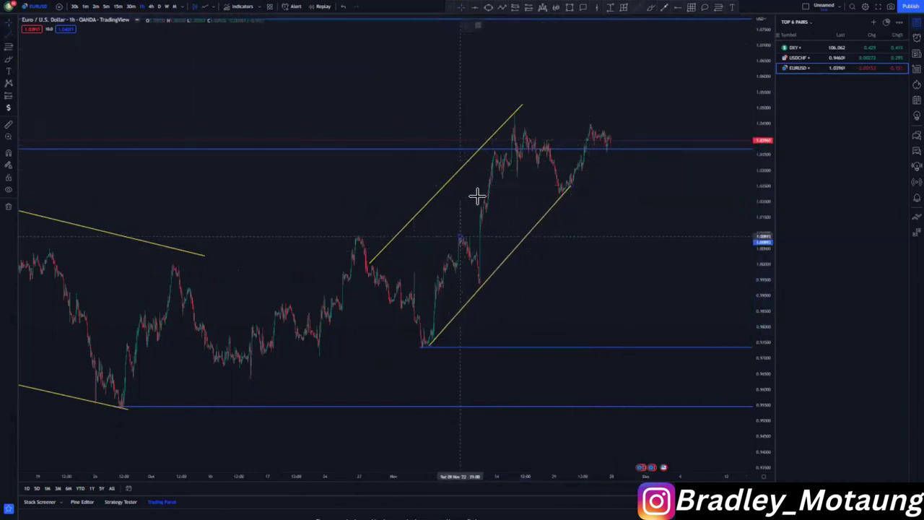
pyautogui.moveTo(460, 236); pyautogui.dragTo(503, 128)
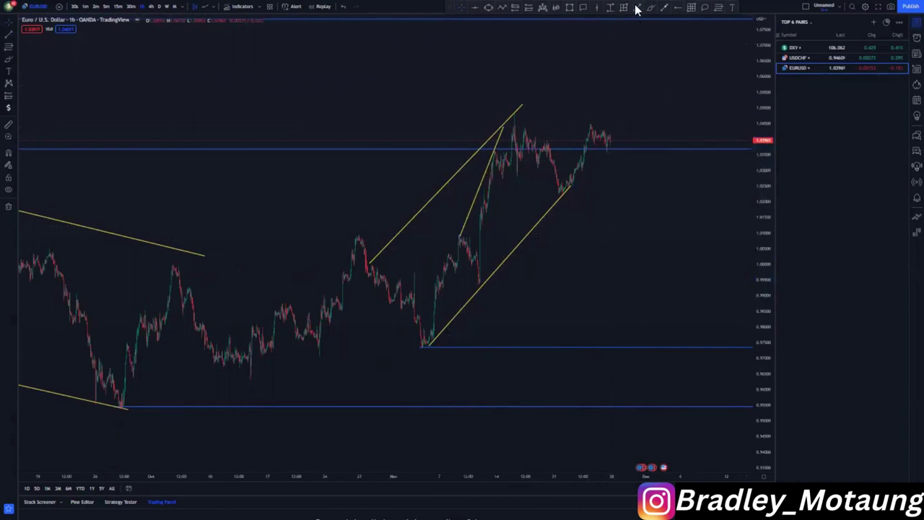
pyautogui.click(636, 9)
pyautogui.moveTo(480, 283); pyautogui.dragTo(525, 155)
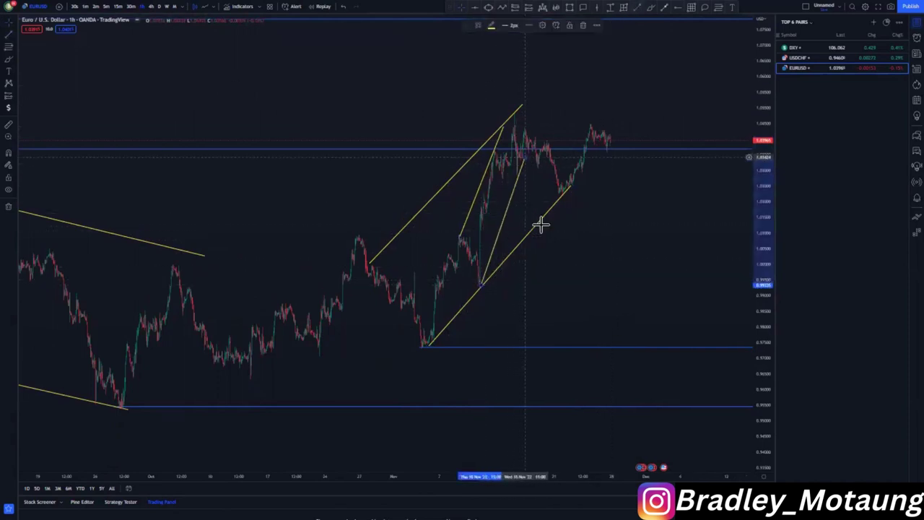
# - Place a horizontal ray at the mid-November high of about 1.048, and delete the horizontal line at about 1.037
pyautogui.moveTo(592, 293); pyautogui.dragTo(573, 286)
pyautogui.scroll(-3, 613, 246)
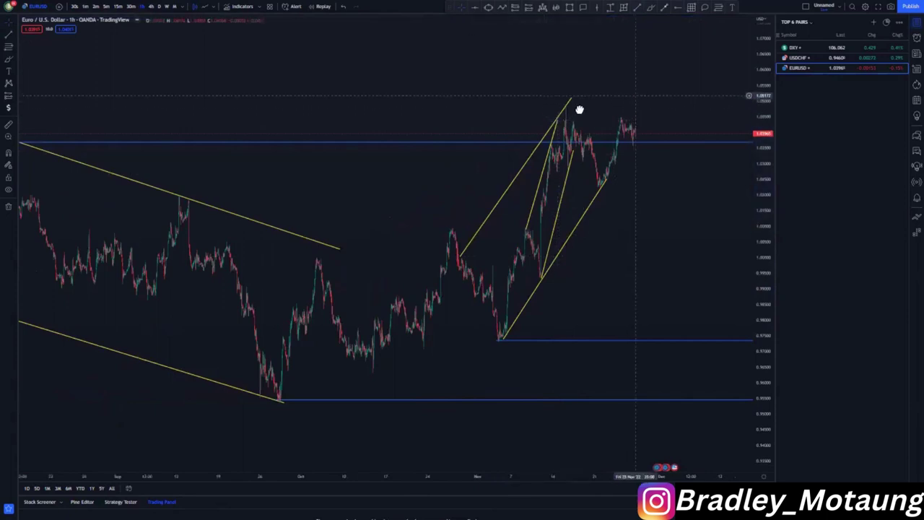
pyautogui.moveTo(567, 106); pyautogui.dragTo(499, 120)
pyautogui.click(523, 122)
pyautogui.click(538, 155)
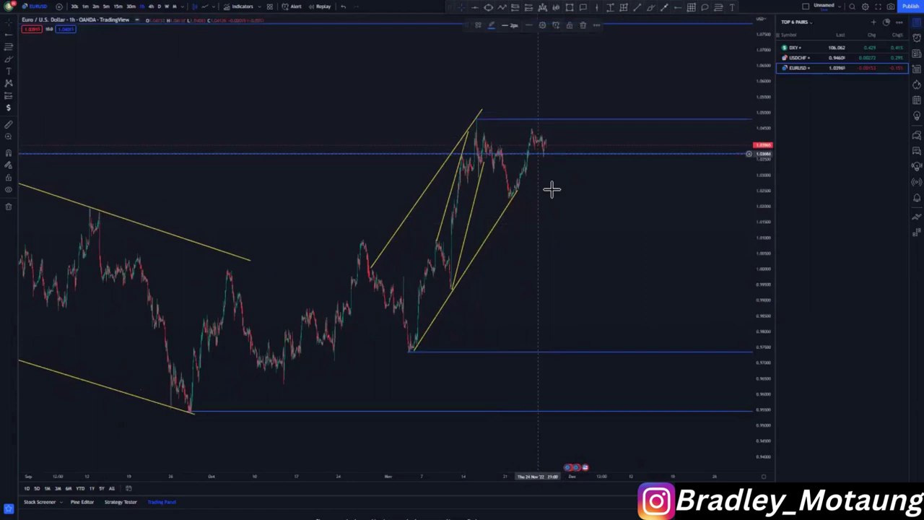
pyautogui.click(583, 25)
# - Project a rise to the 1.048 ray with an arrow, and sketch a freehand drop from there through the 0.973 ray to about 0.959
pyautogui.scroll(-3, 592, 252)
pyautogui.moveTo(583, 254); pyautogui.dragTo(521, 248)
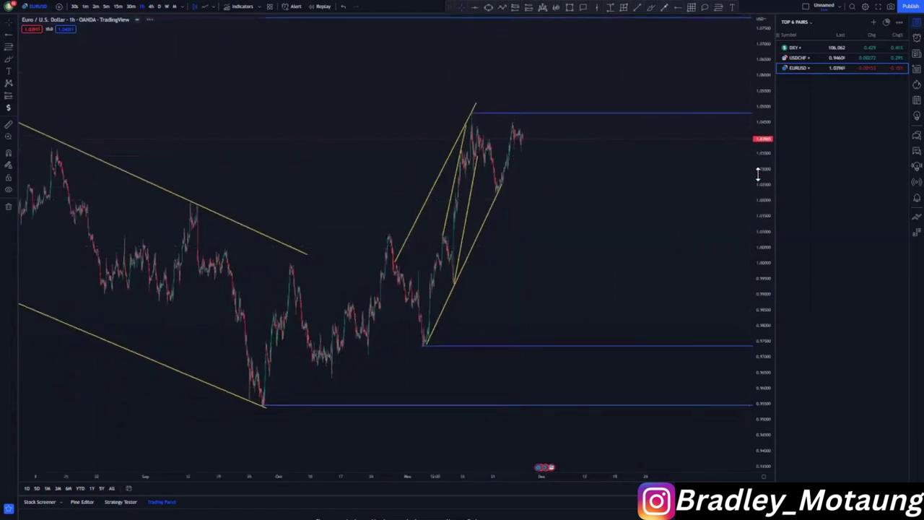
pyautogui.moveTo(758, 174); pyautogui.dragTo(759, 242)
pyautogui.scroll(2, 574, 255)
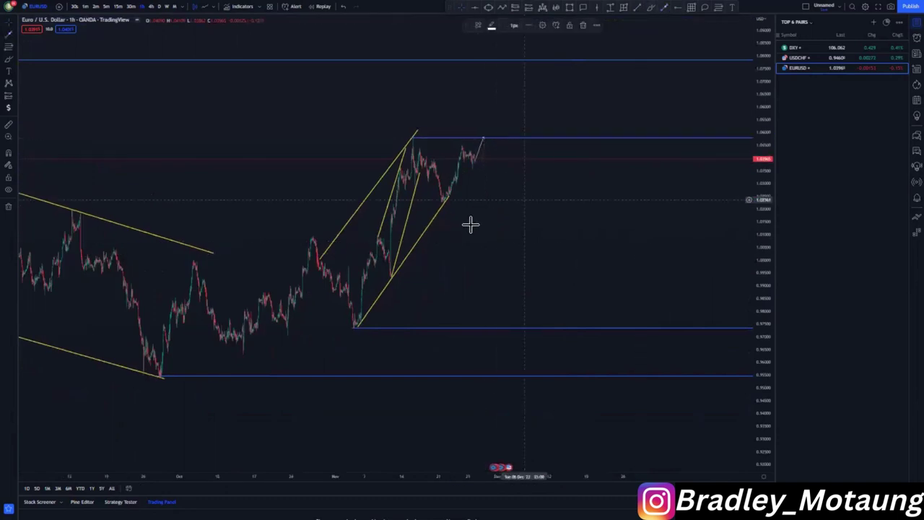
pyautogui.click(652, 10)
pyautogui.moveTo(483, 137)
pyautogui.mouseDown()
pyautogui.moveTo(489, 186)
pyautogui.moveTo(491, 178)
pyautogui.moveTo(496, 192)
pyautogui.moveTo(513, 190)
pyautogui.moveTo(488, 181)
pyautogui.moveTo(491, 190)
pyautogui.moveTo(525, 199)
pyautogui.moveTo(553, 328)
pyautogui.moveTo(586, 325)
pyautogui.mouseUp()
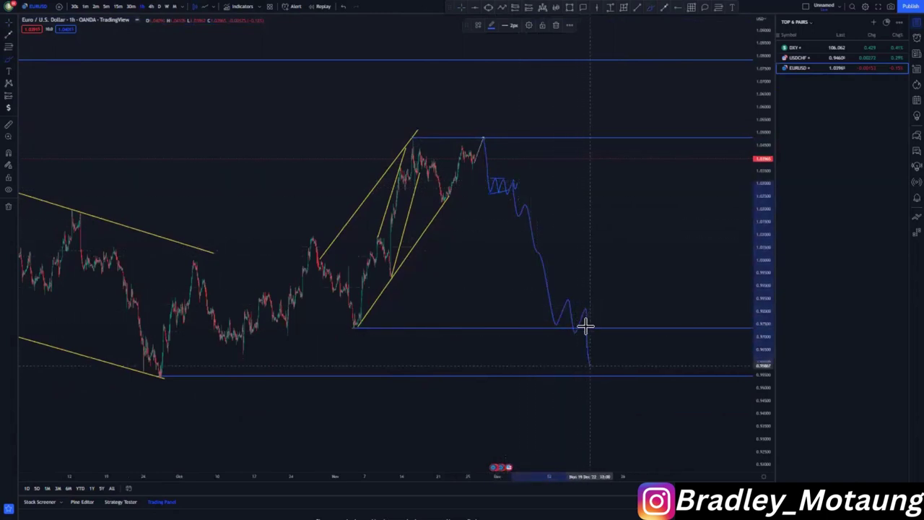
# - Examine the marked-up EUR/USD chart from the falling channel to the rising channels and the projected drop
pyautogui.scroll(-3, 584, 327)
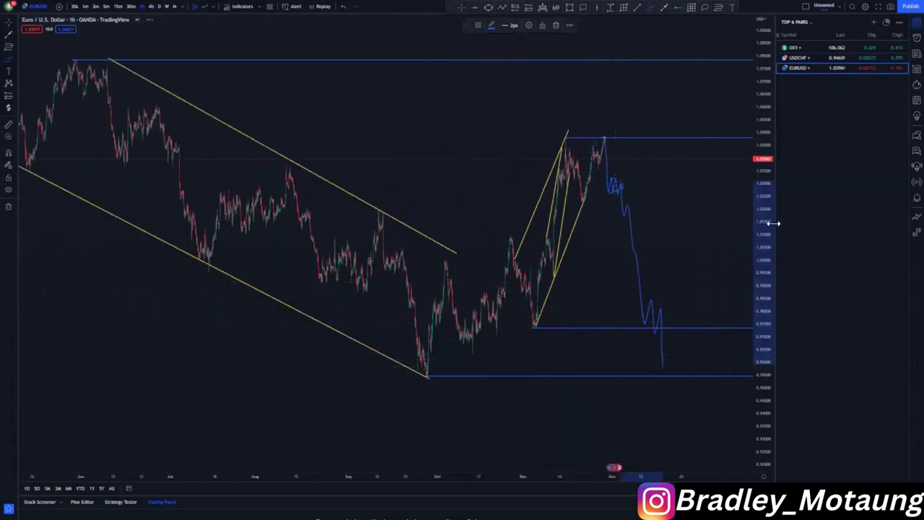
pyautogui.moveTo(756, 210); pyautogui.dragTo(757, 242)
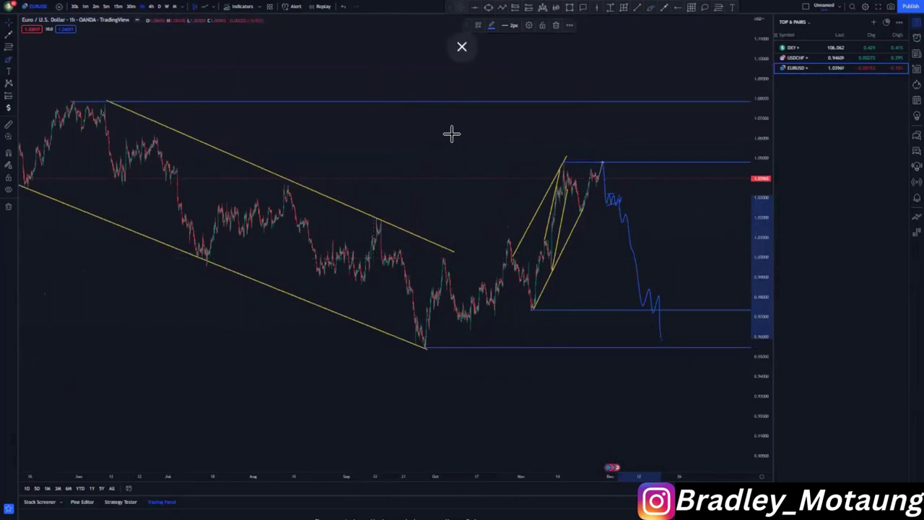
pyautogui.moveTo(452, 134); pyautogui.dragTo(376, 117)
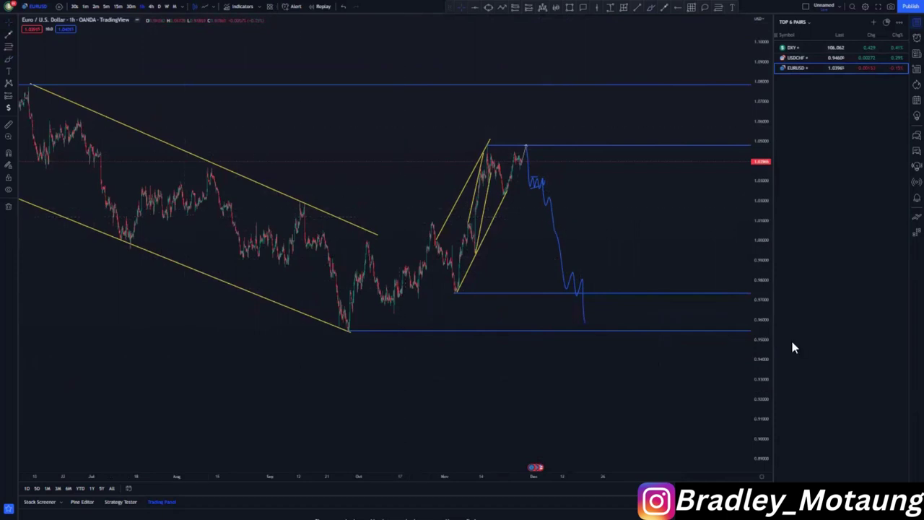
pyautogui.moveTo(763, 372); pyautogui.dragTo(762, 306)
pyautogui.scroll(6, 326, 305)
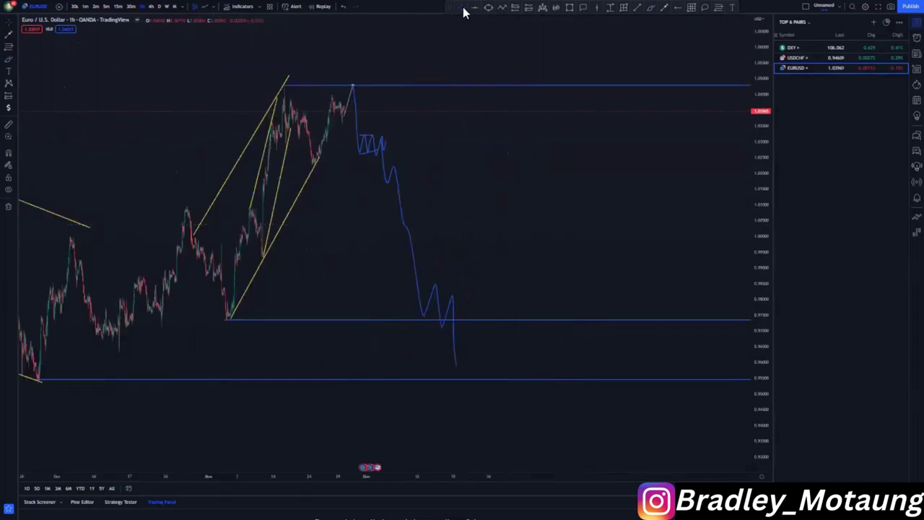
pyautogui.scroll(-8, 507, 320)
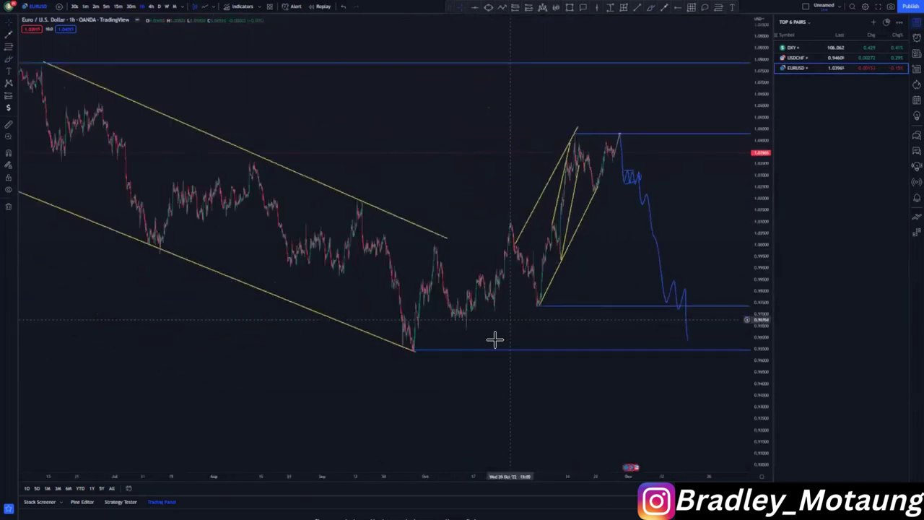
pyautogui.moveTo(490, 238); pyautogui.dragTo(504, 244)
pyautogui.click(395, 116)
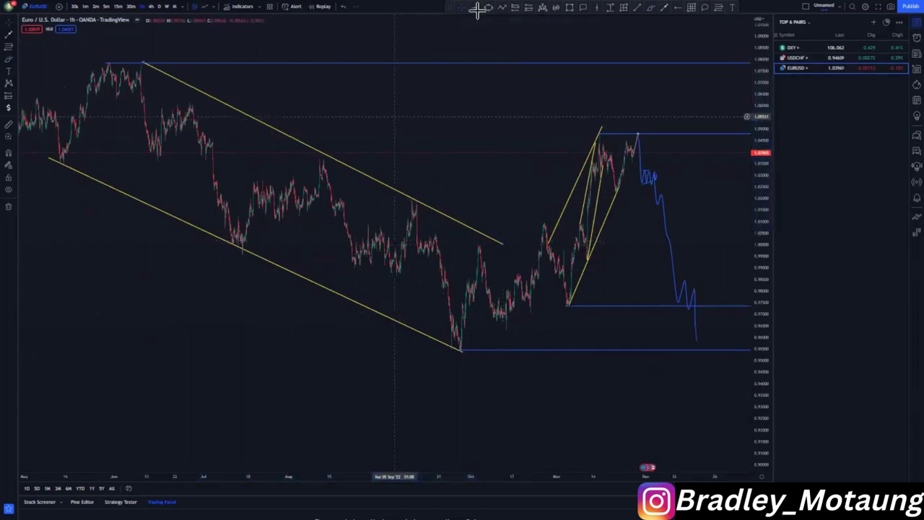